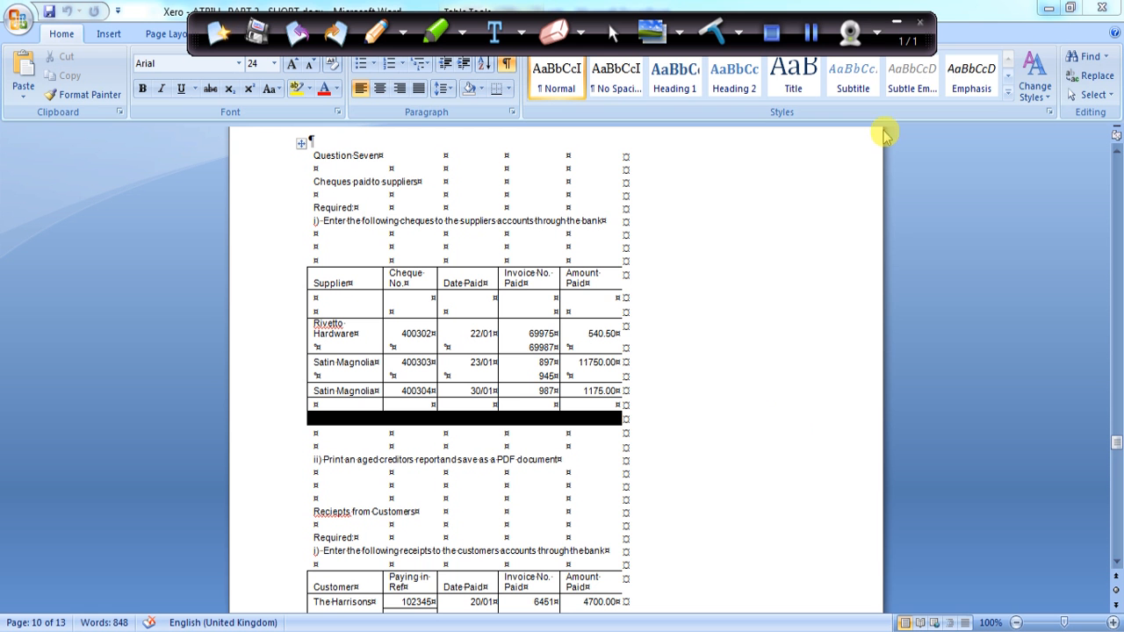
pyautogui.click(817, 37)
pyautogui.click(812, 37)
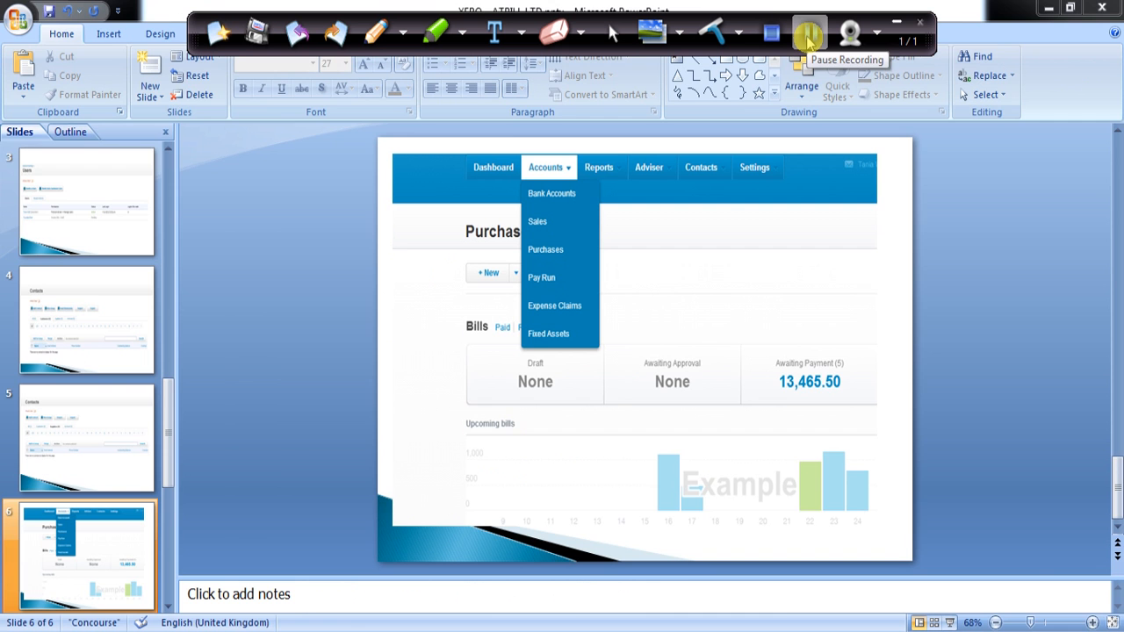
pyautogui.click(810, 39)
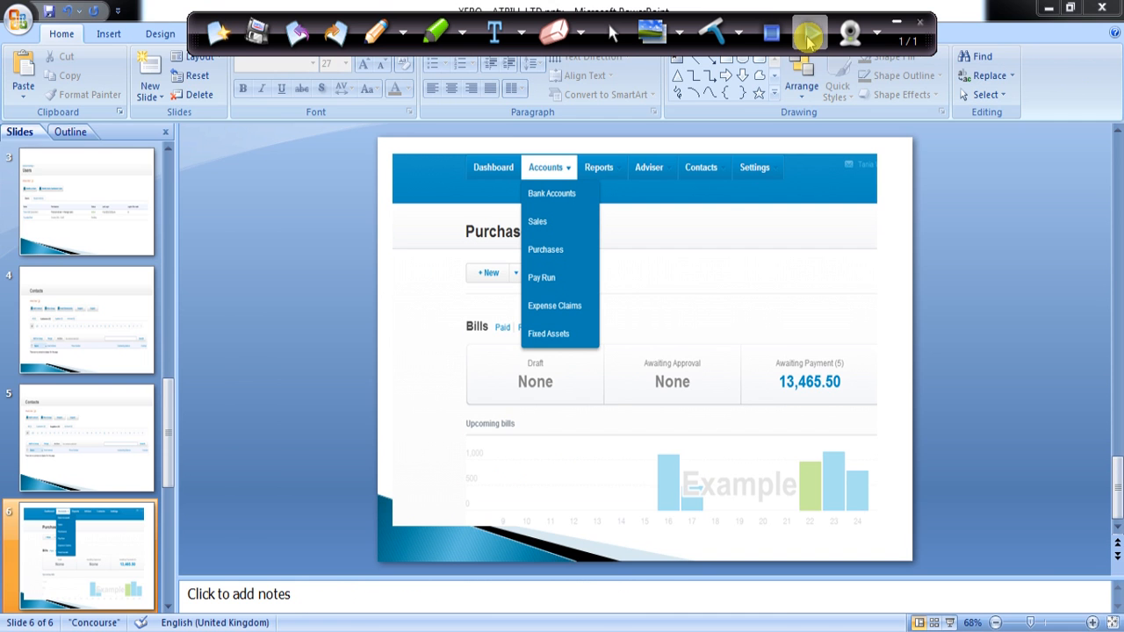
pyautogui.click(810, 39)
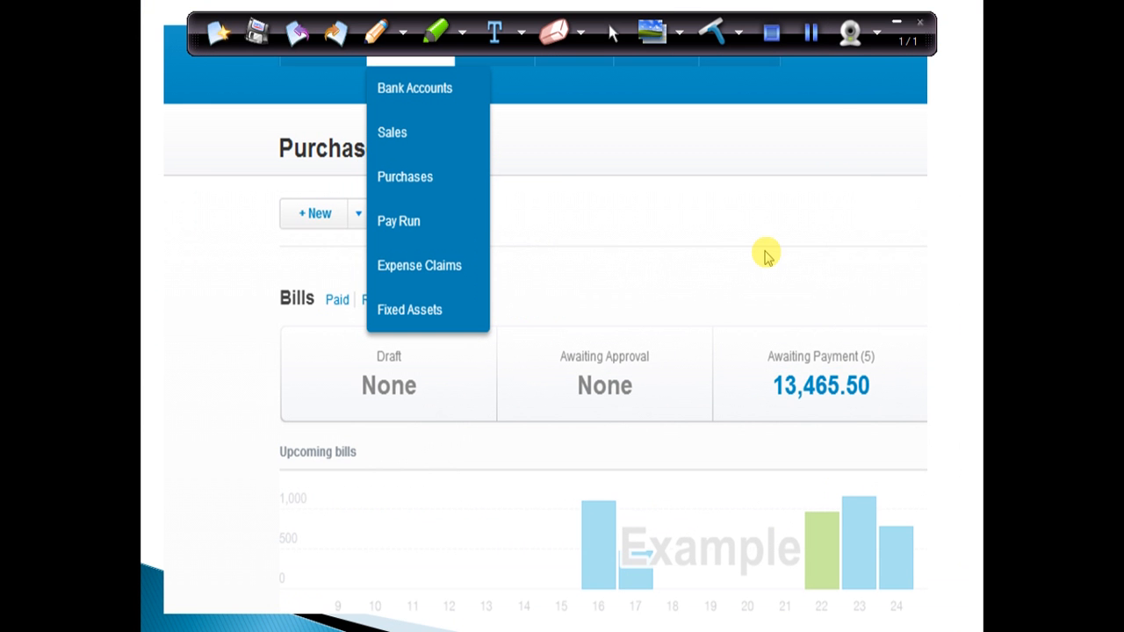
pyautogui.click(897, 22)
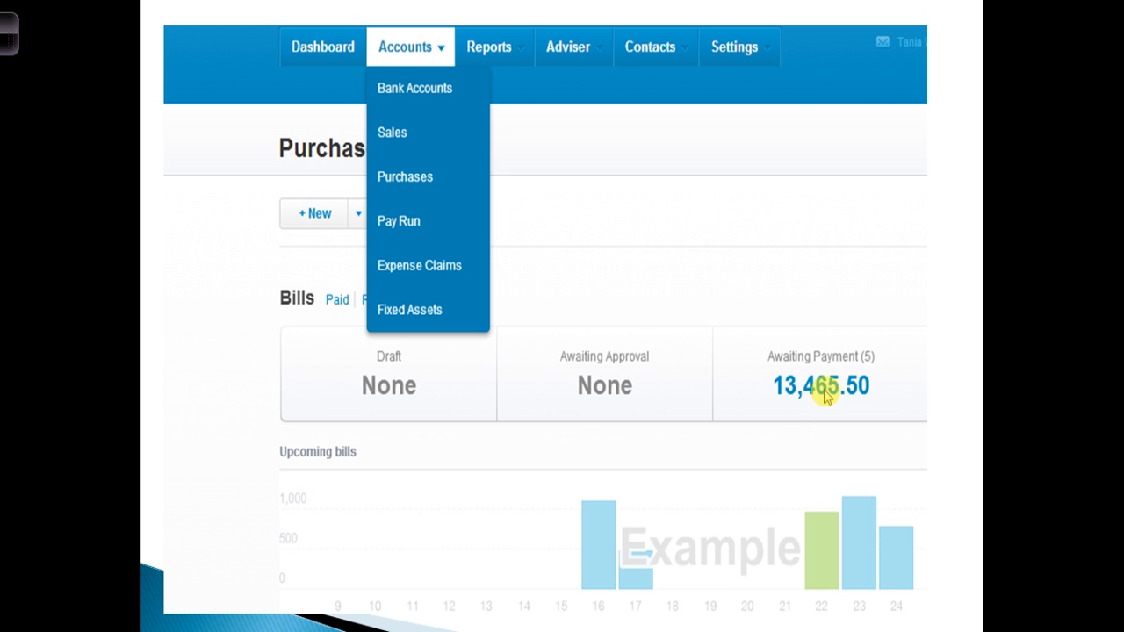
pyautogui.click(11, 31)
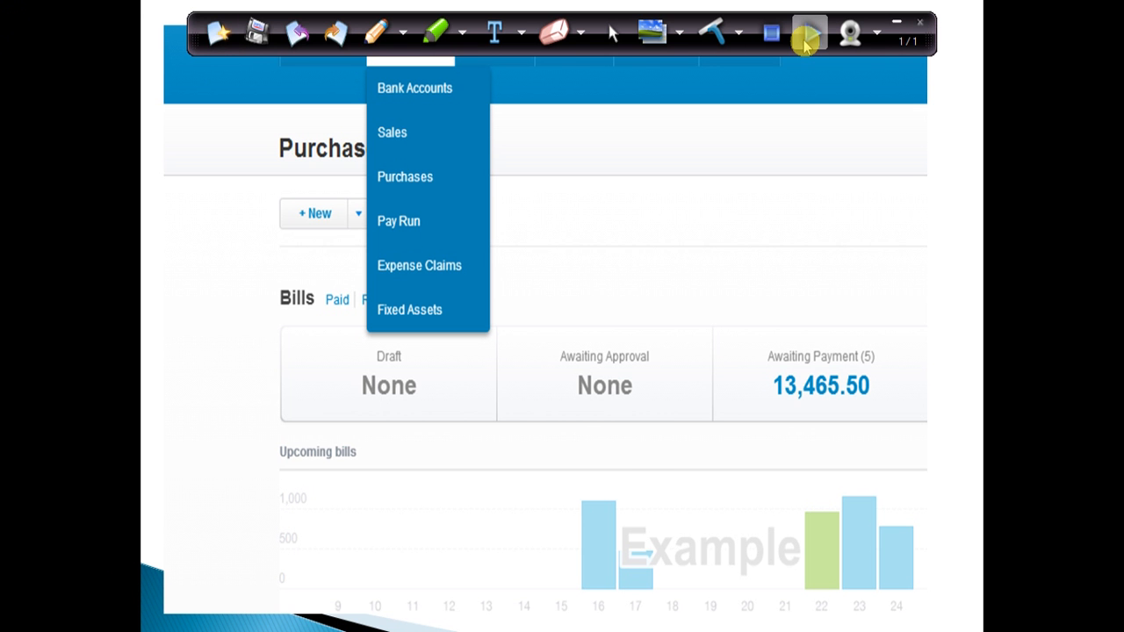
pyautogui.click(795, 51)
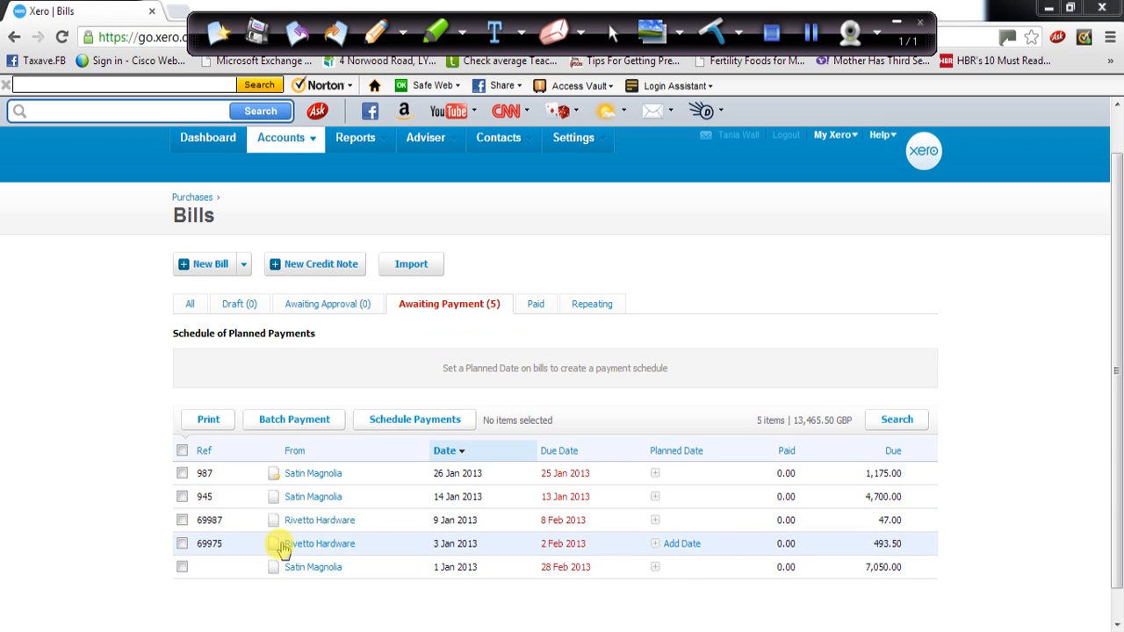
# - Open Rivetto Hardware bill 69975 and set its payment date to 22 Jan 2013
pyautogui.moveTo(292, 557); pyautogui.dragTo(383, 550)
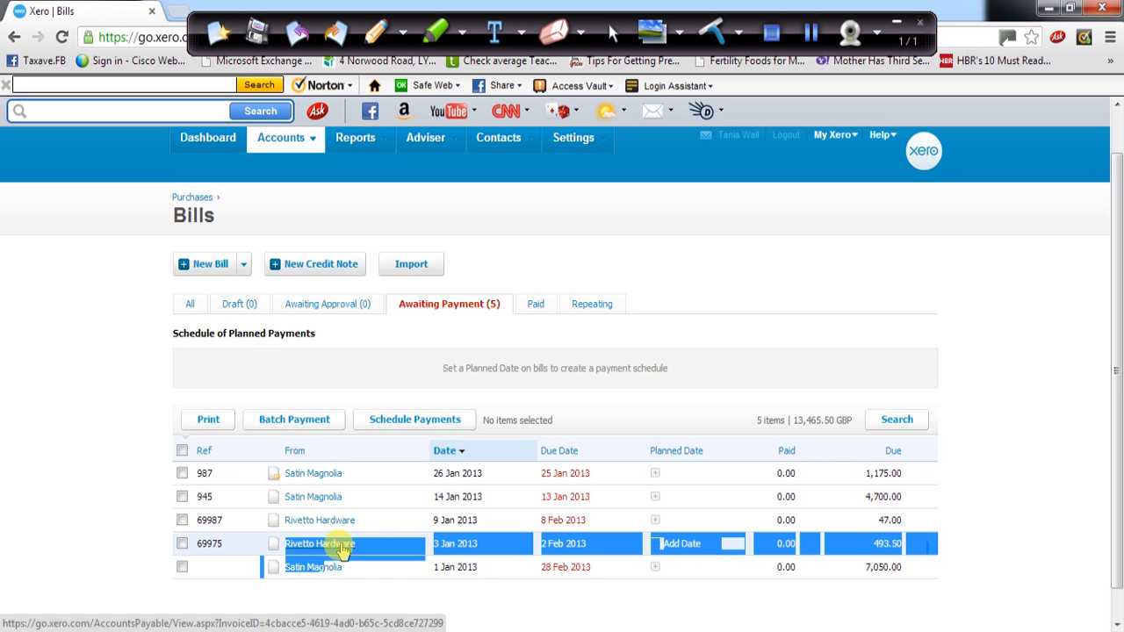
pyautogui.click(343, 551)
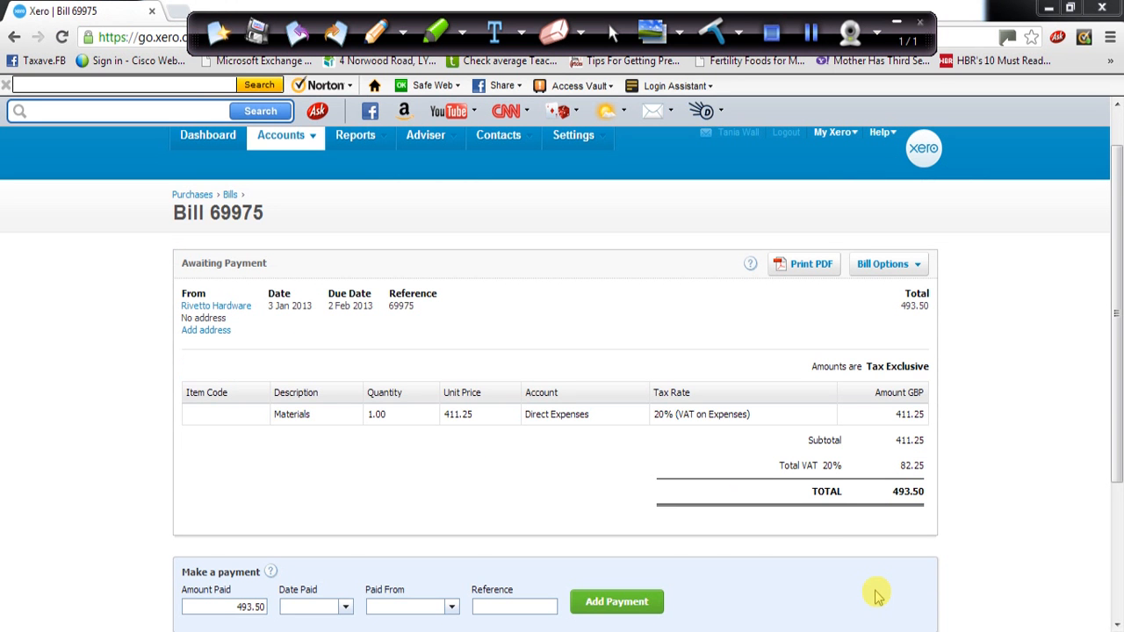
pyautogui.click(303, 610)
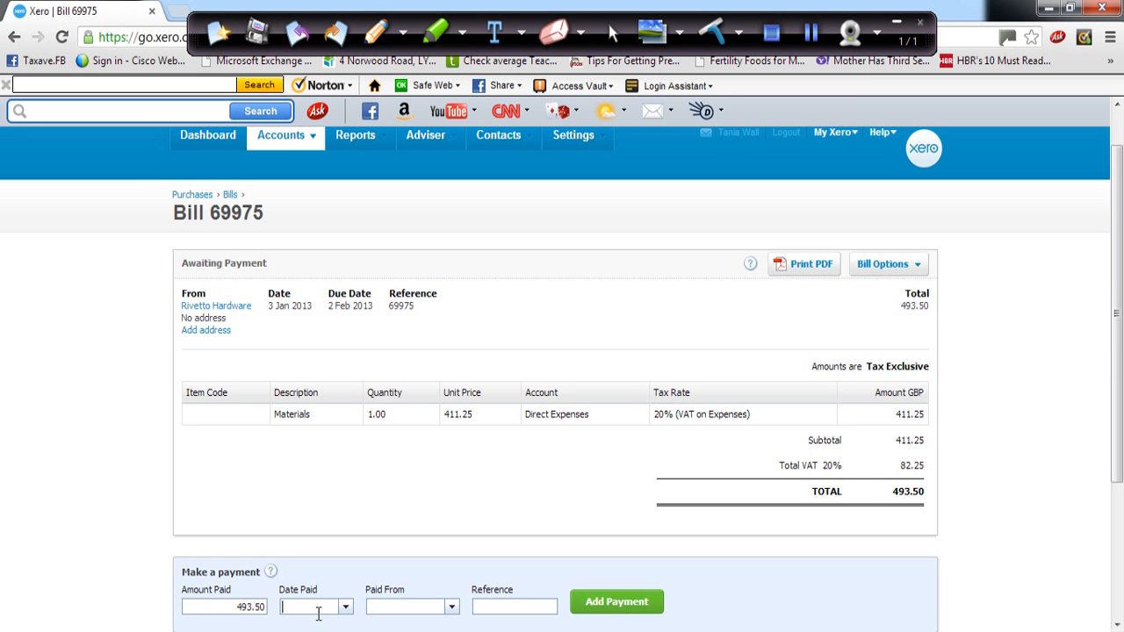
pyautogui.write('220')
pyautogui.press('BackSpace')
pyautogui.write('/01/2013')
# - Pay bill 69975 from 603 - CURRENT with reference 400302 and add the payment
pyautogui.click(429, 608)
pyautogui.click(451, 607)
pyautogui.moveTo(1116, 296); pyautogui.dragTo(1113, 350)
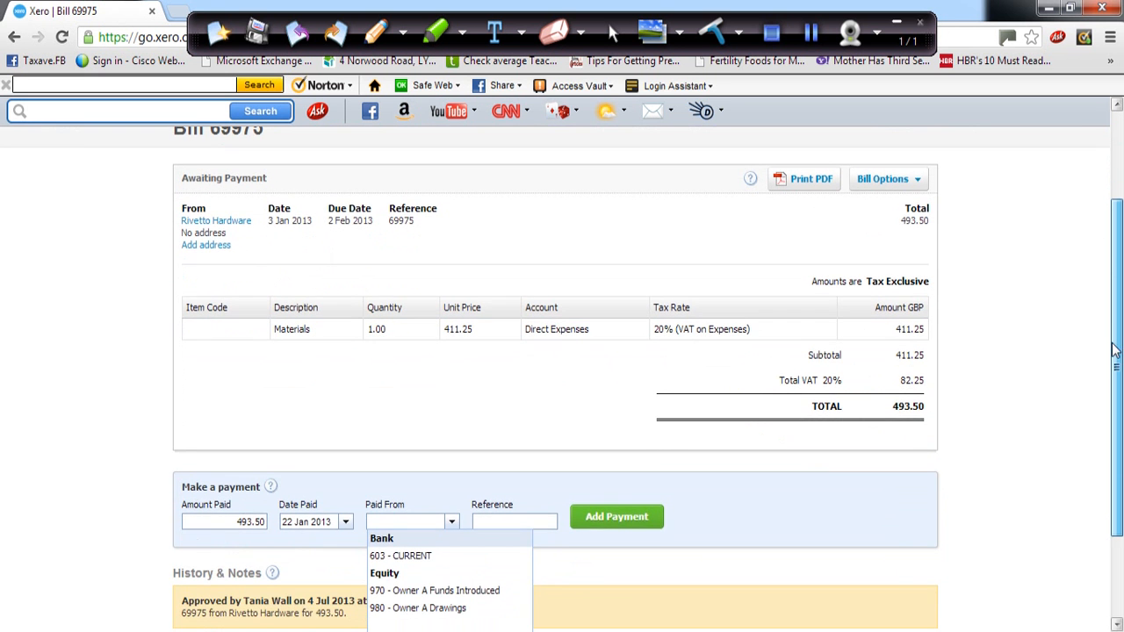
pyautogui.click(419, 560)
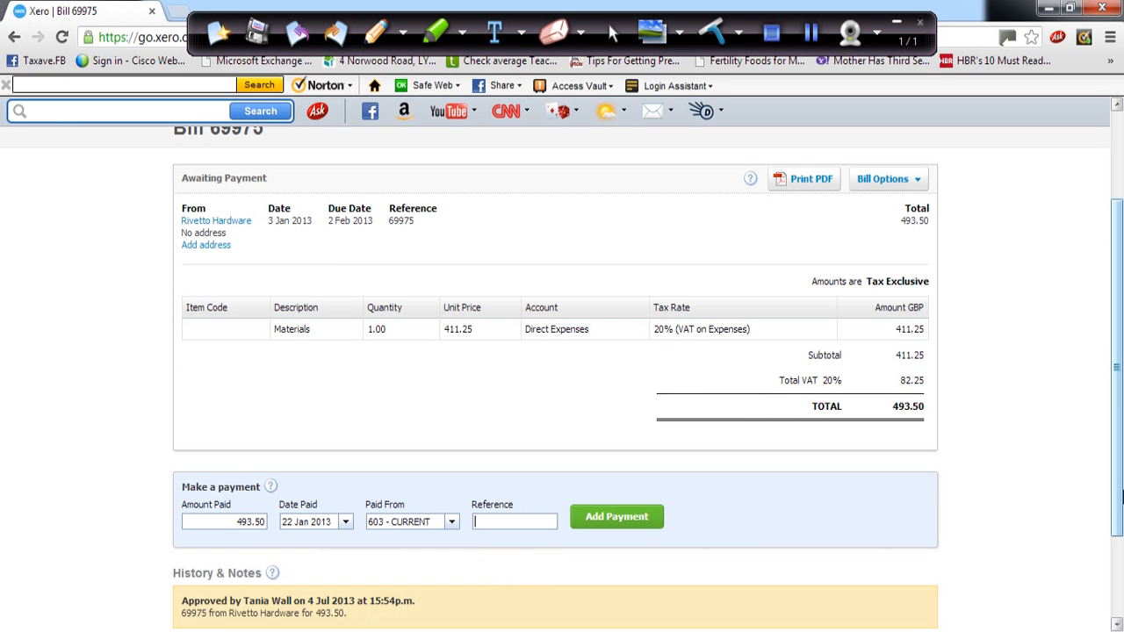
pyautogui.write('400302')
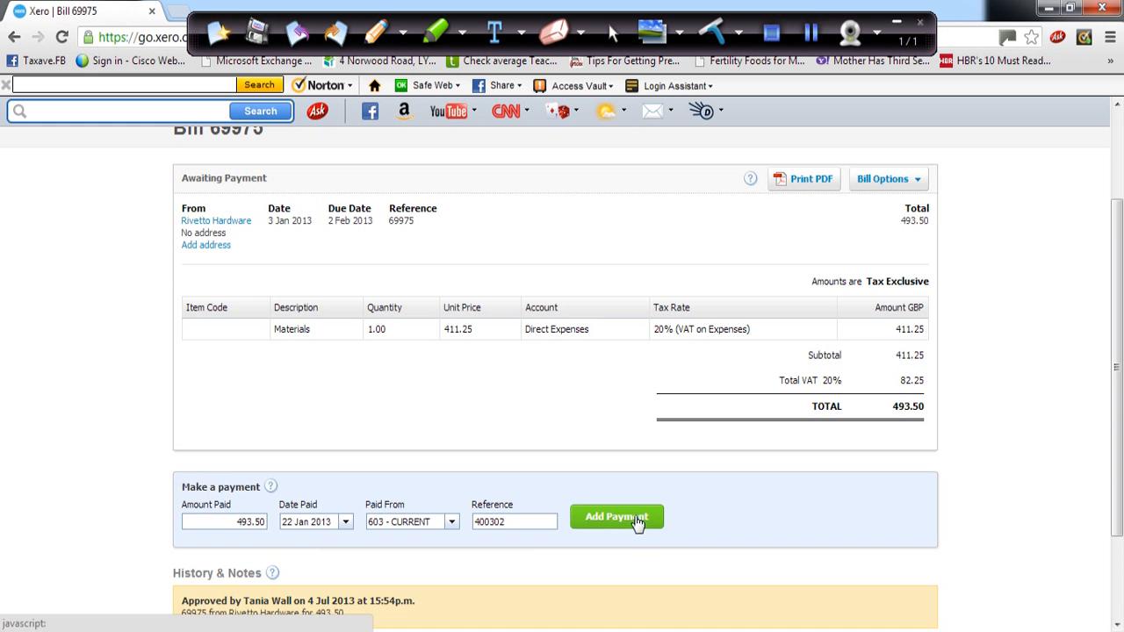
pyautogui.click(813, 35)
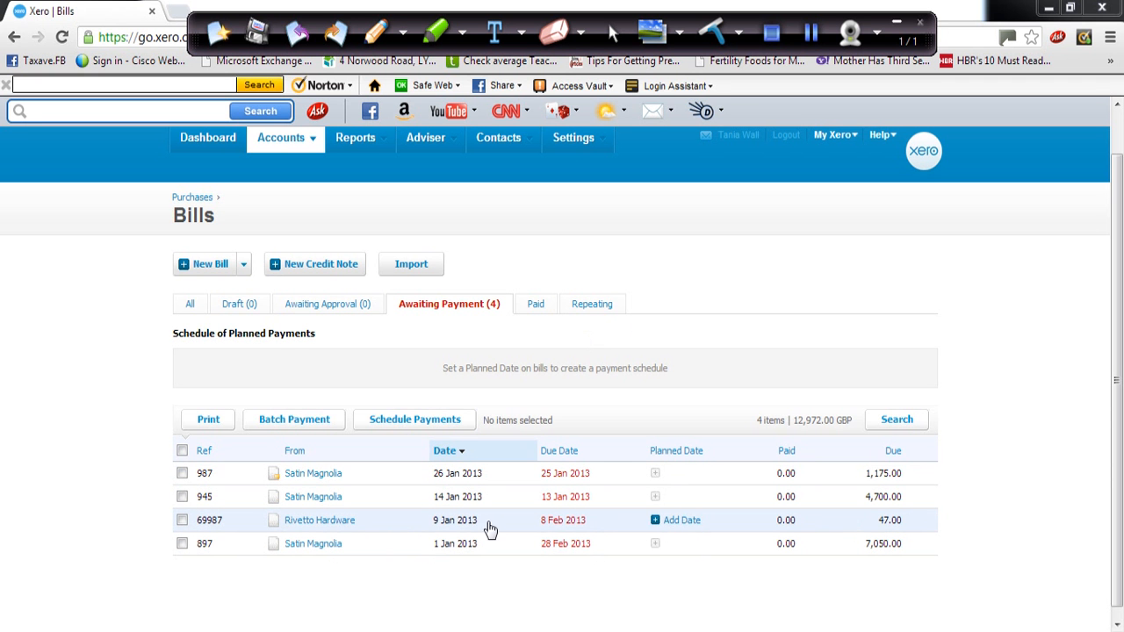
# - Open Rivetto Hardware bill 69987 and set its payment date to 22 Jan 2013
pyautogui.click(334, 525)
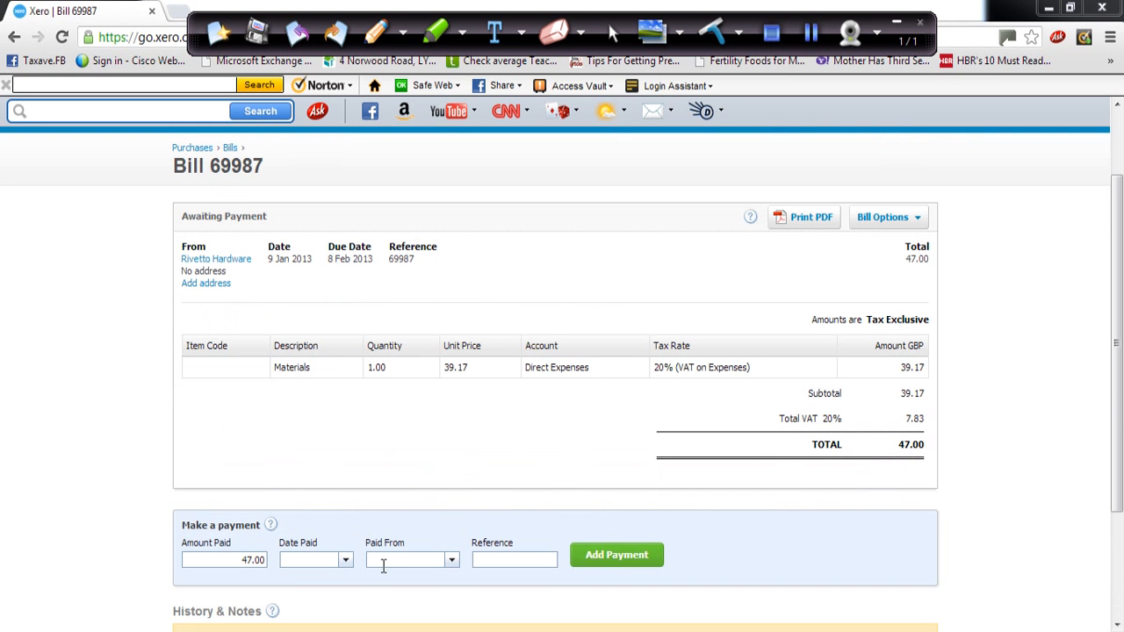
pyautogui.click(331, 566)
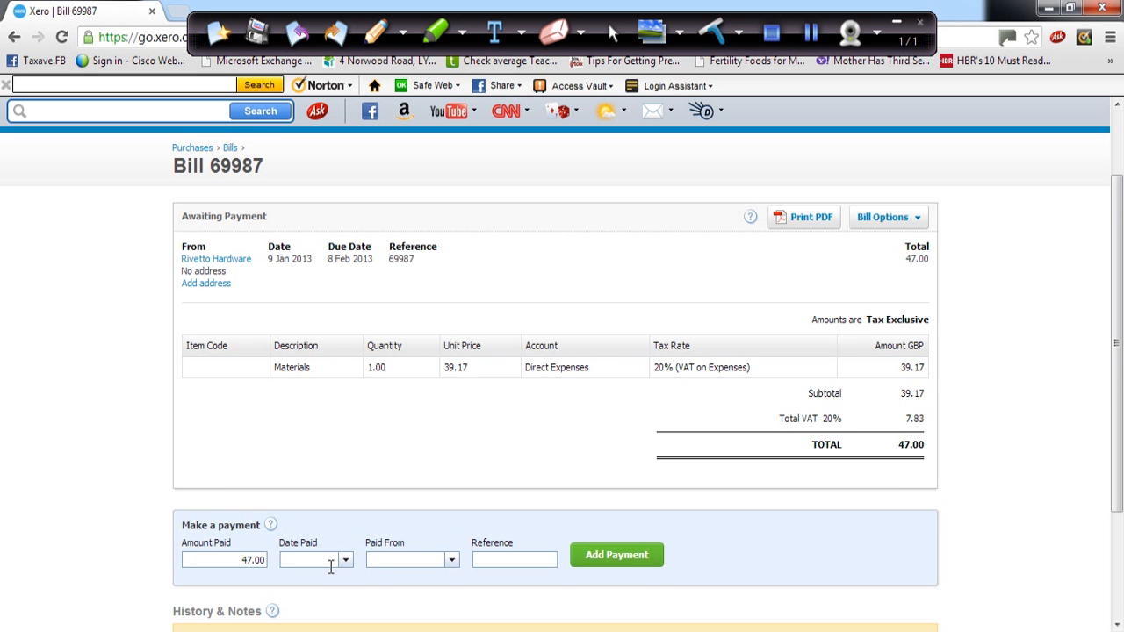
pyautogui.write('22')
pyautogui.write('/01/2010')
pyautogui.press('BackSpace')
pyautogui.write('3')
# - Pay bill 69987 from 603 - CURRENT with reference 400302 and add the payment
pyautogui.click(453, 560)
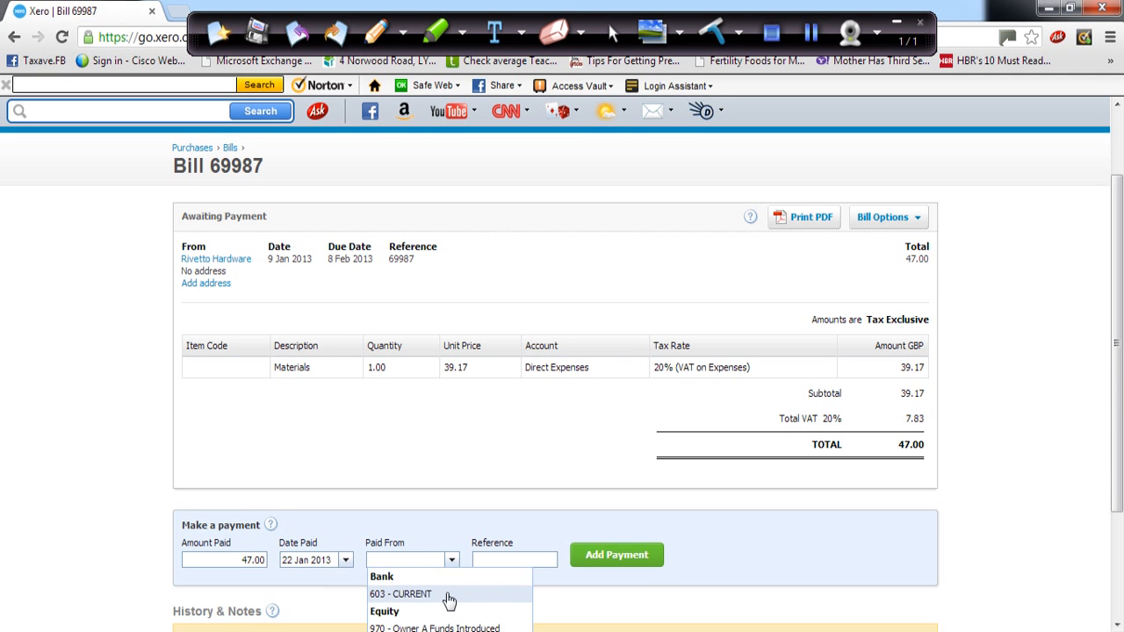
pyautogui.click(444, 596)
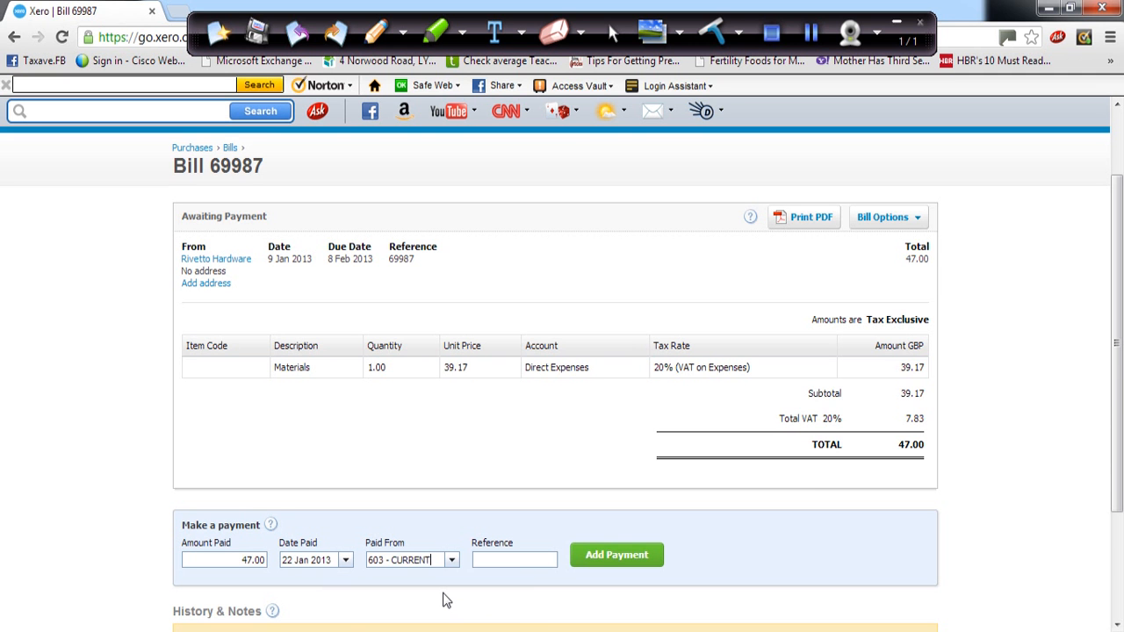
pyautogui.click(528, 561)
pyautogui.write('4')
pyautogui.write('0302')
pyautogui.click(645, 559)
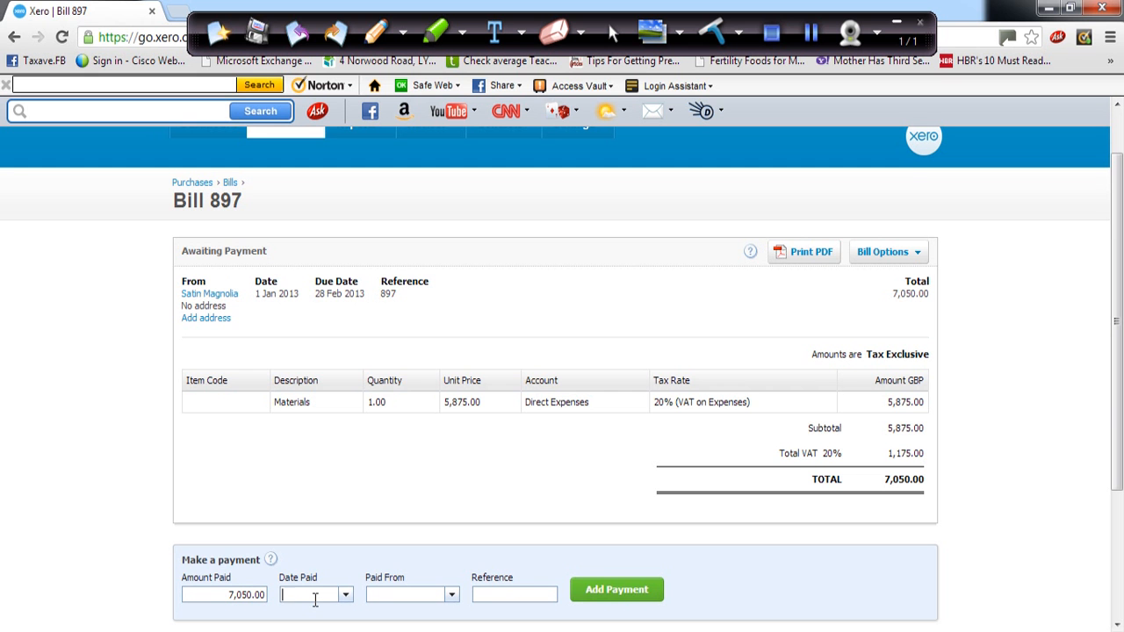
# - Add the payment on Satin Magnolia bill 897, dated 23 Jan 2013, from 603 - CURRENT with reference 400303
pyautogui.write('23/01/2013')
pyautogui.click(452, 596)
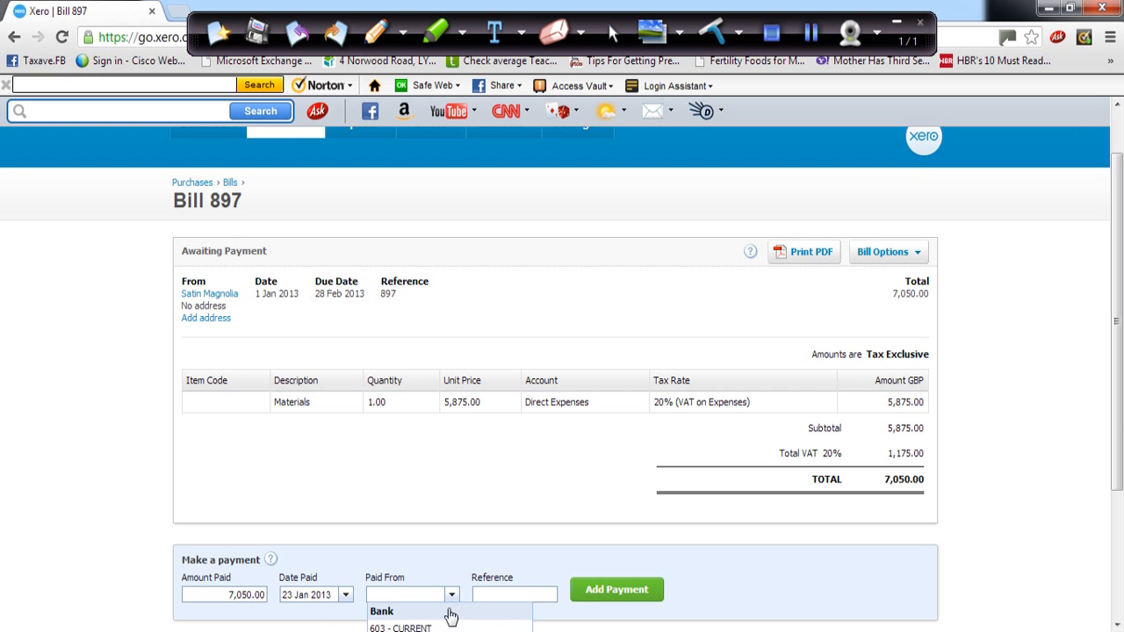
pyautogui.click(447, 625)
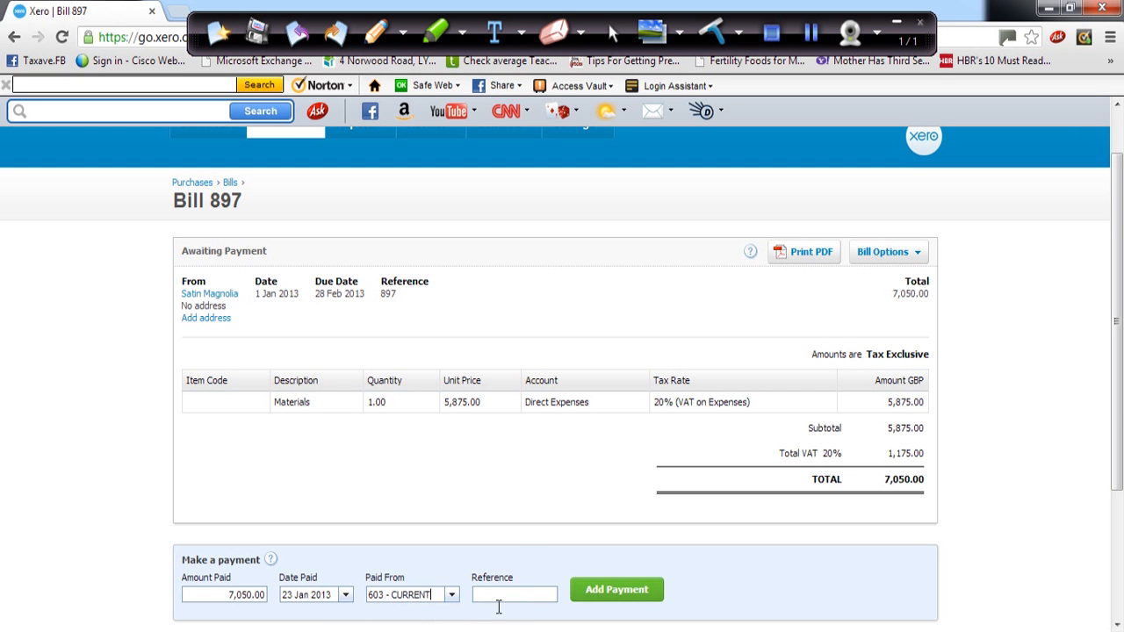
pyautogui.write('400303')
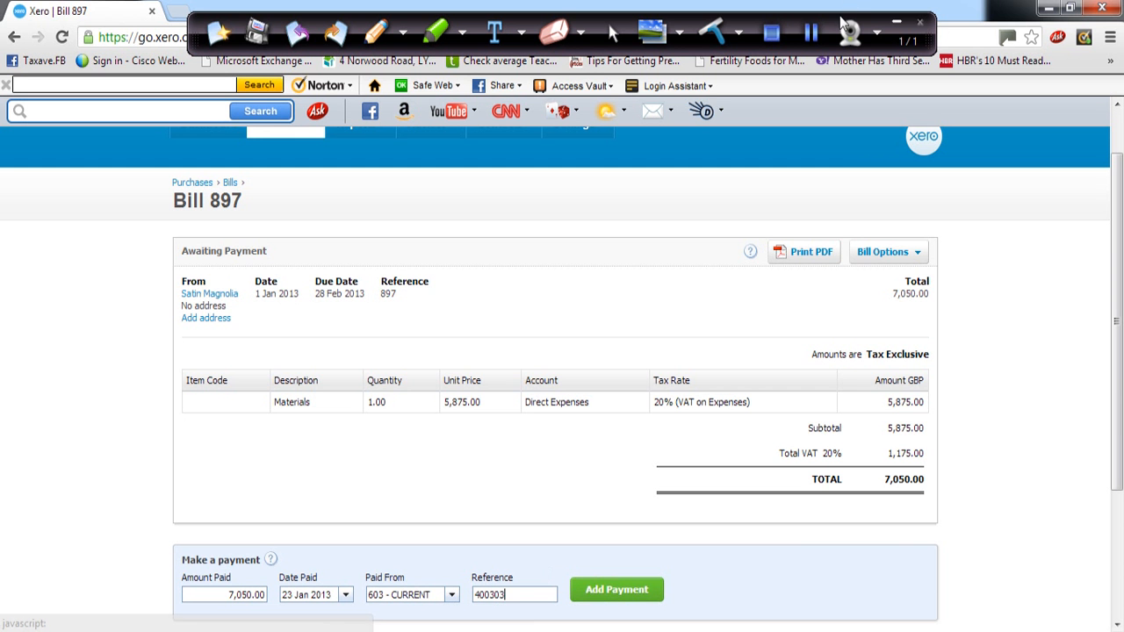
pyautogui.click(808, 35)
pyautogui.click(643, 590)
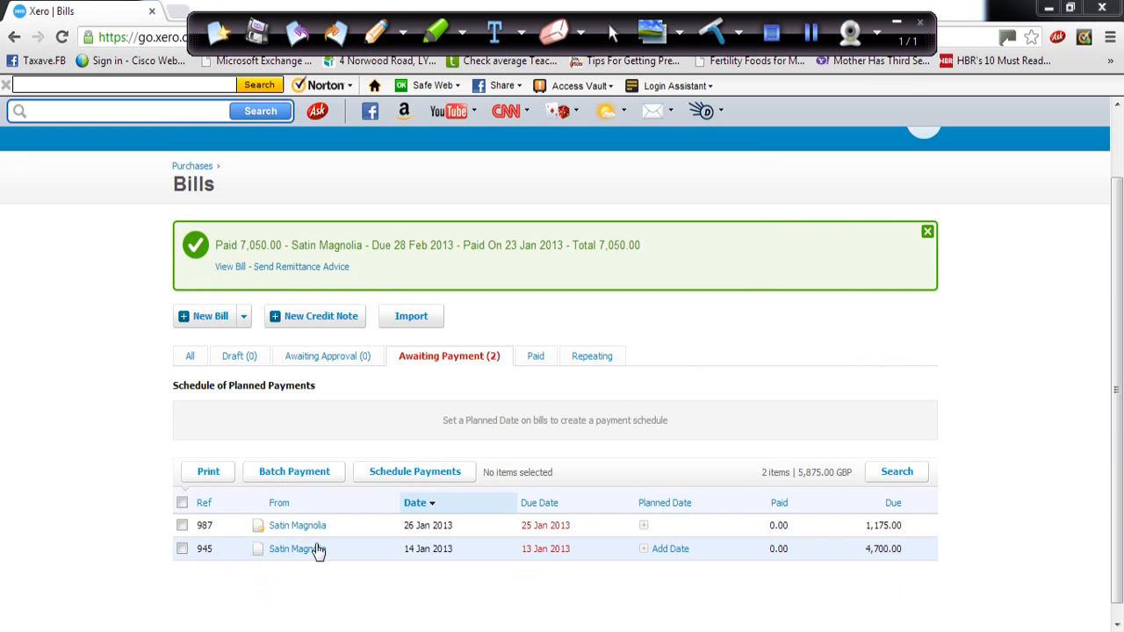
# - Open Satin Magnolia bill 945 and add its payment dated 23 Jan 2013 from 603 - CURRENT with reference 400303
pyautogui.click(318, 549)
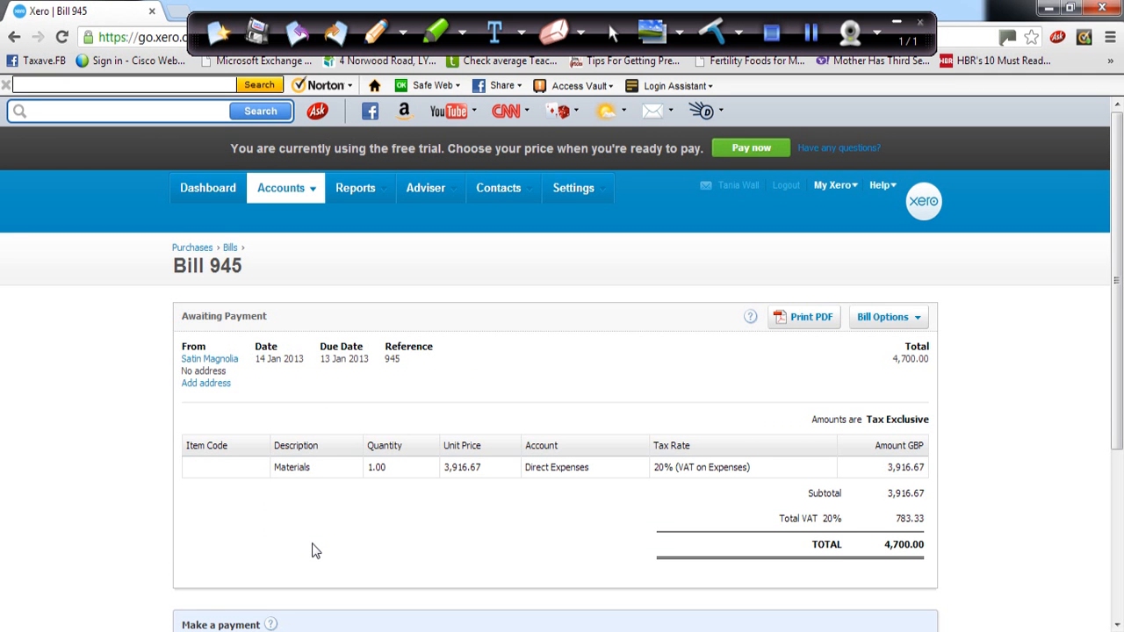
pyautogui.click(24, 39)
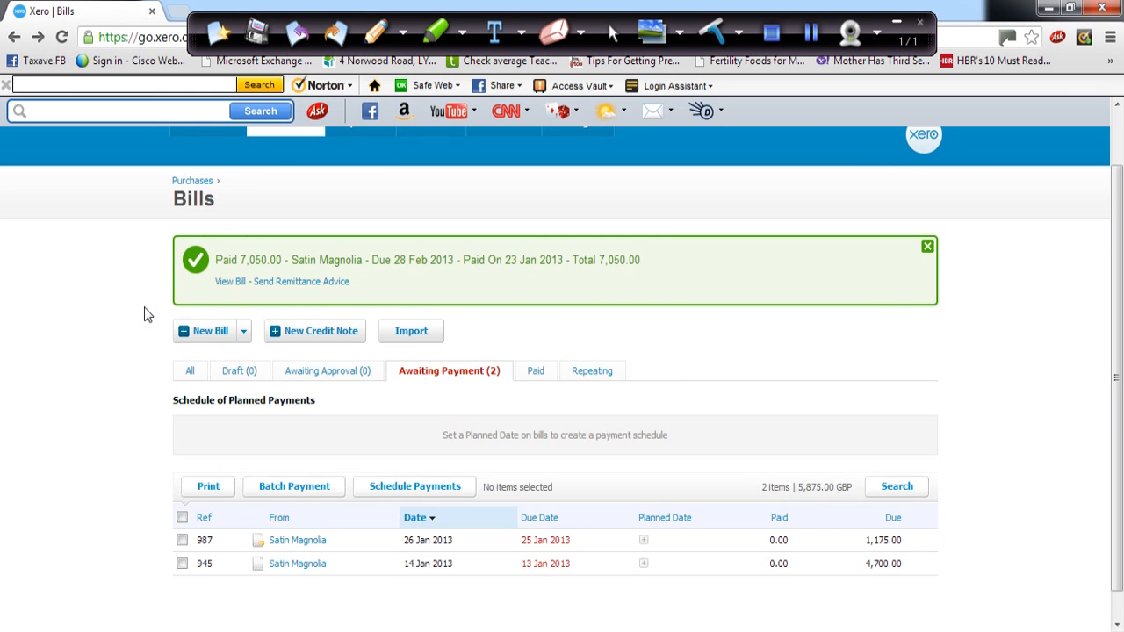
pyautogui.click(289, 563)
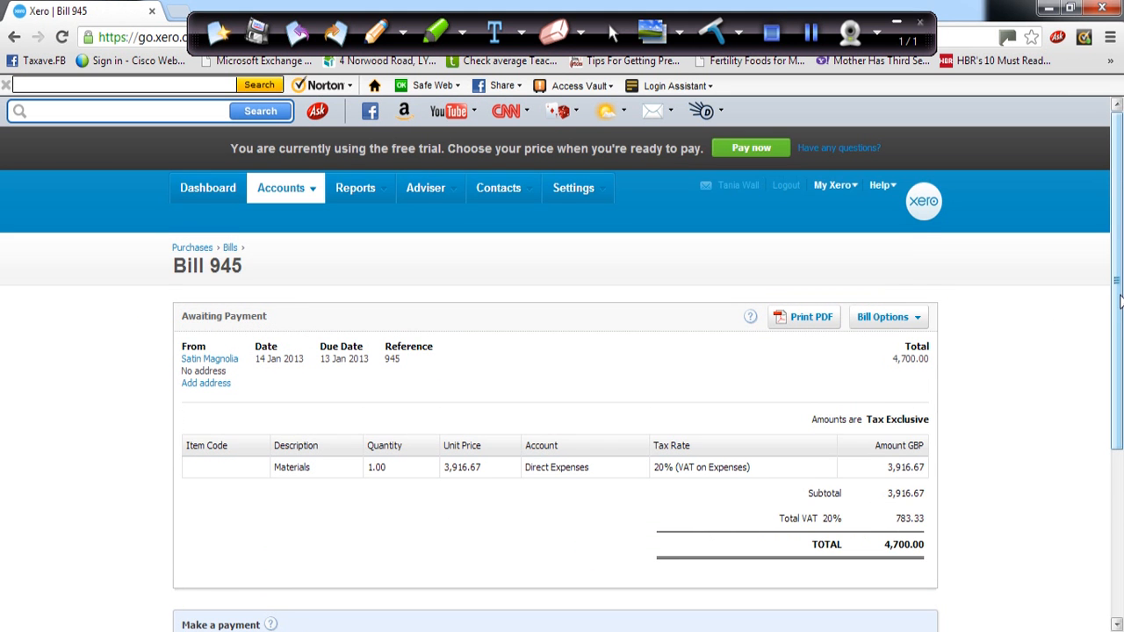
pyautogui.scroll(-3, 966, 273)
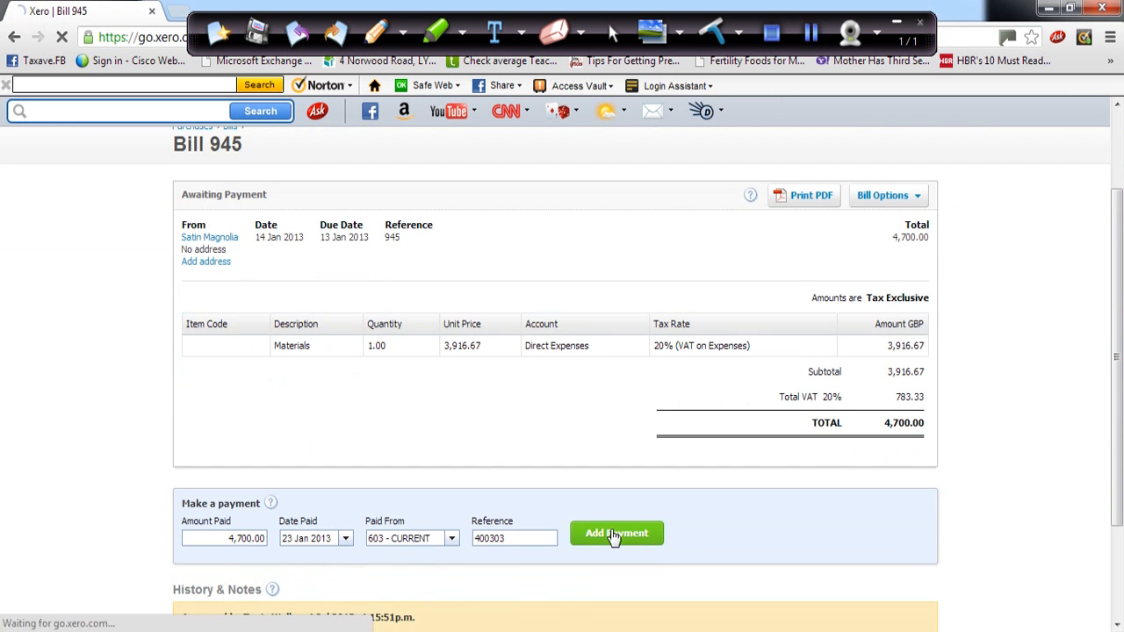
pyautogui.click(617, 535)
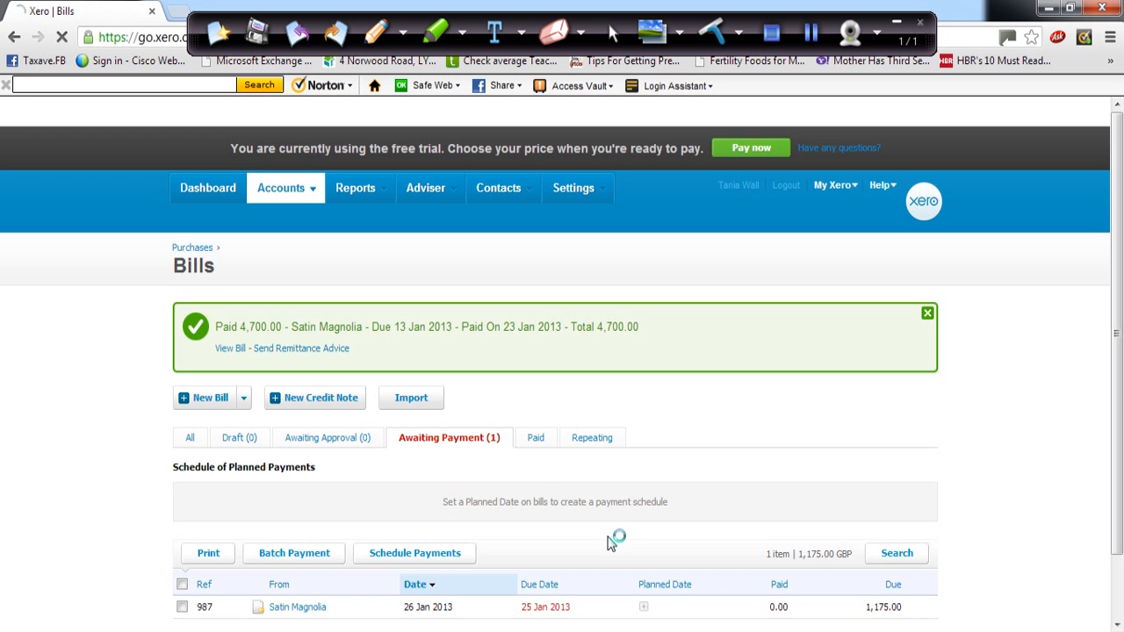
# - Open Satin Magnolia bill 987 and add its 1,175.00 payment dated 30 Jan 2013
pyautogui.moveTo(1116, 226); pyautogui.dragTo(1113, 270)
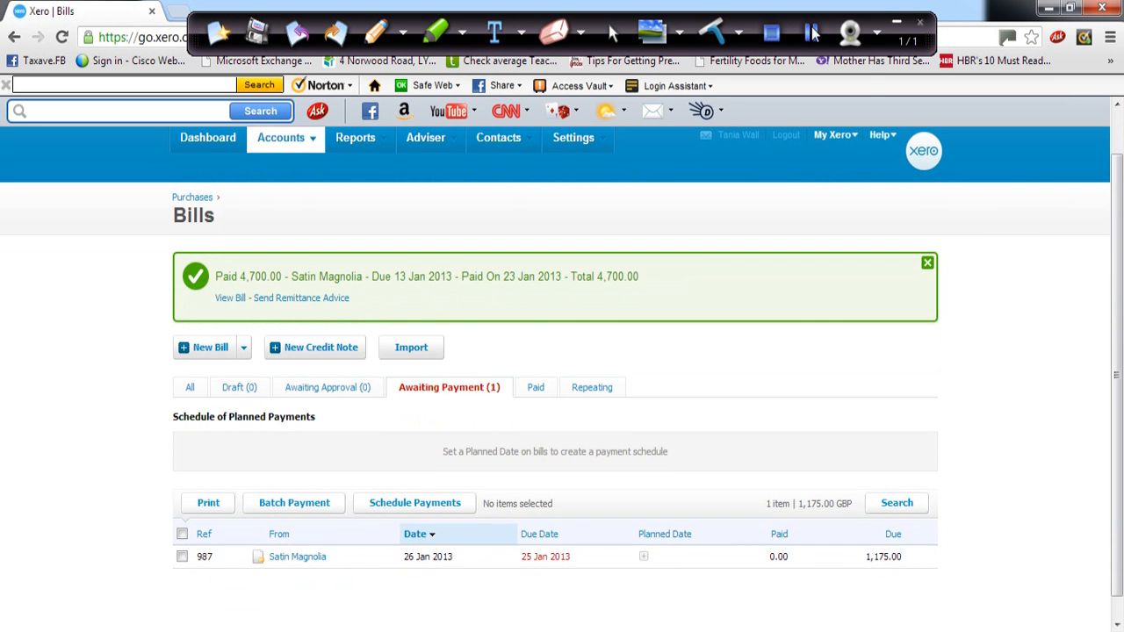
pyautogui.click(303, 560)
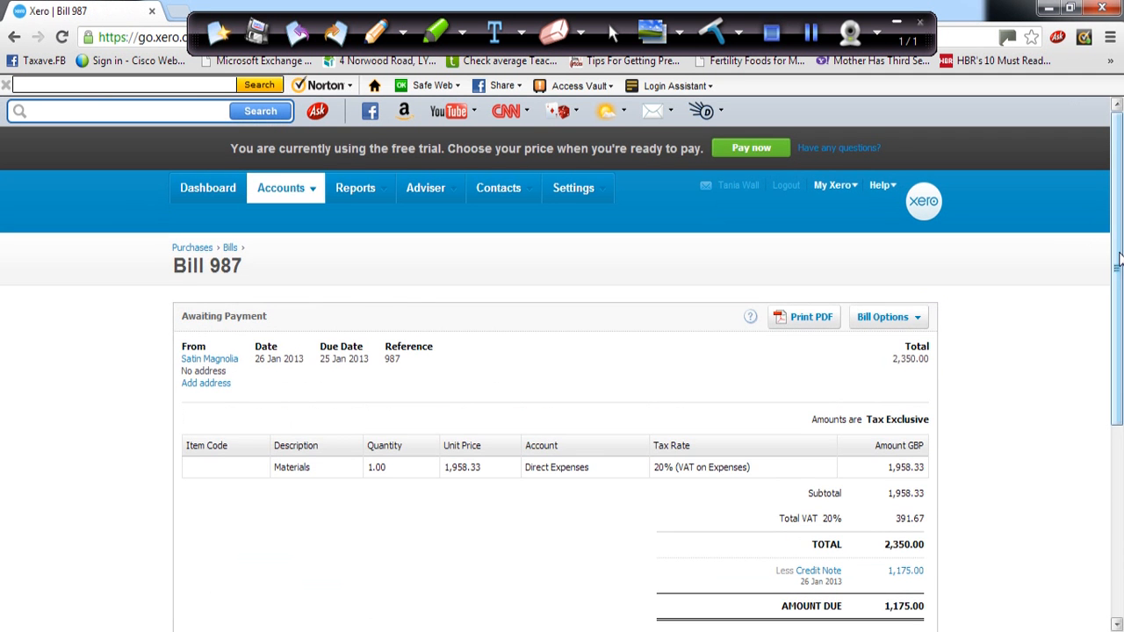
pyautogui.moveTo(1117, 253); pyautogui.dragTo(1113, 339)
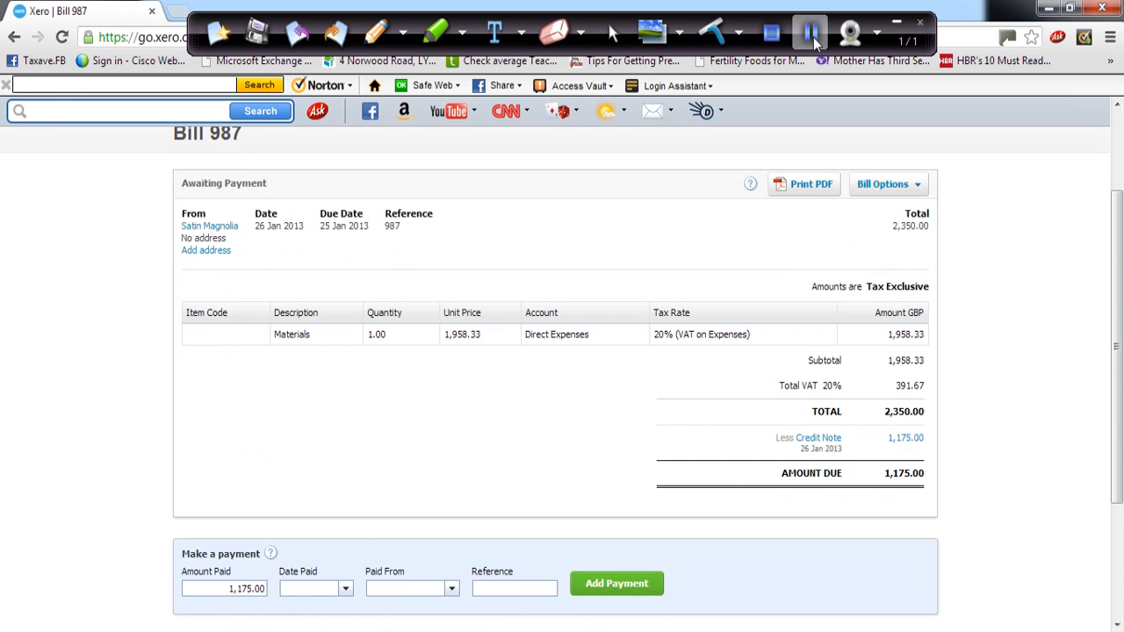
pyautogui.click(643, 586)
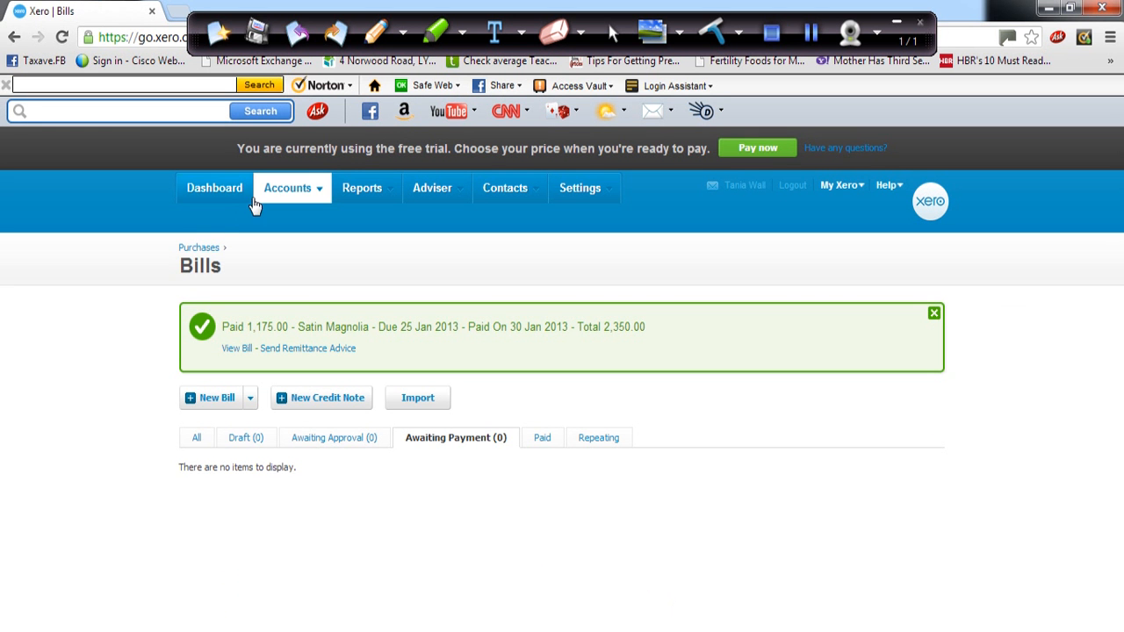
# - Open the Purchases overview and check the status of the supplier bills
pyautogui.click(320, 204)
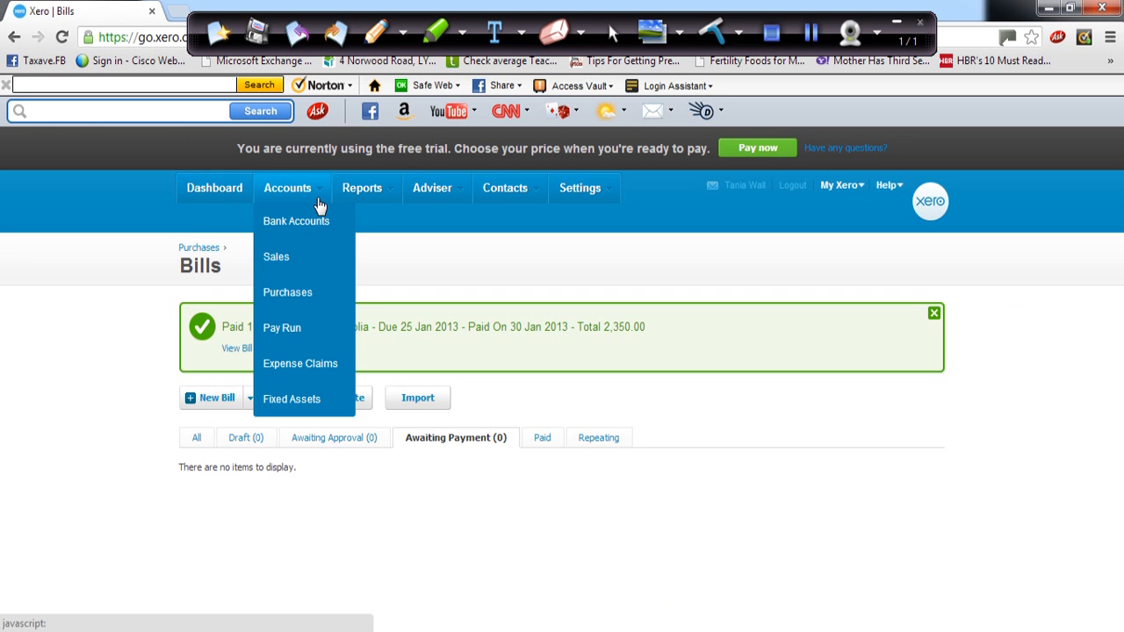
pyautogui.click(296, 301)
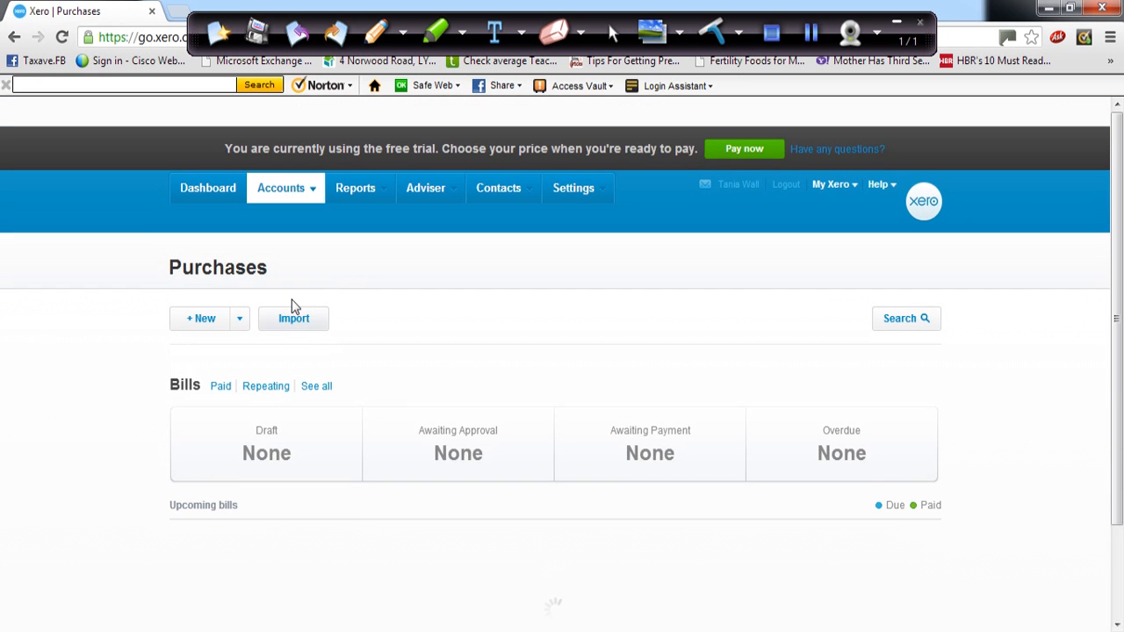
pyautogui.scroll(-1, 1117, 215)
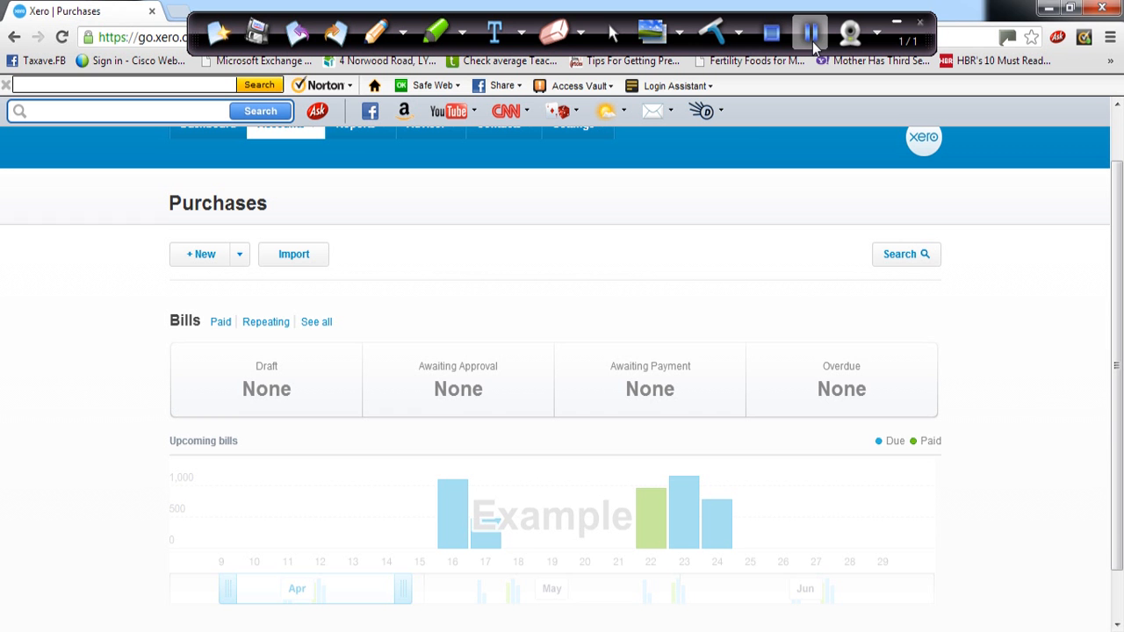
pyautogui.click(812, 42)
pyautogui.click(812, 41)
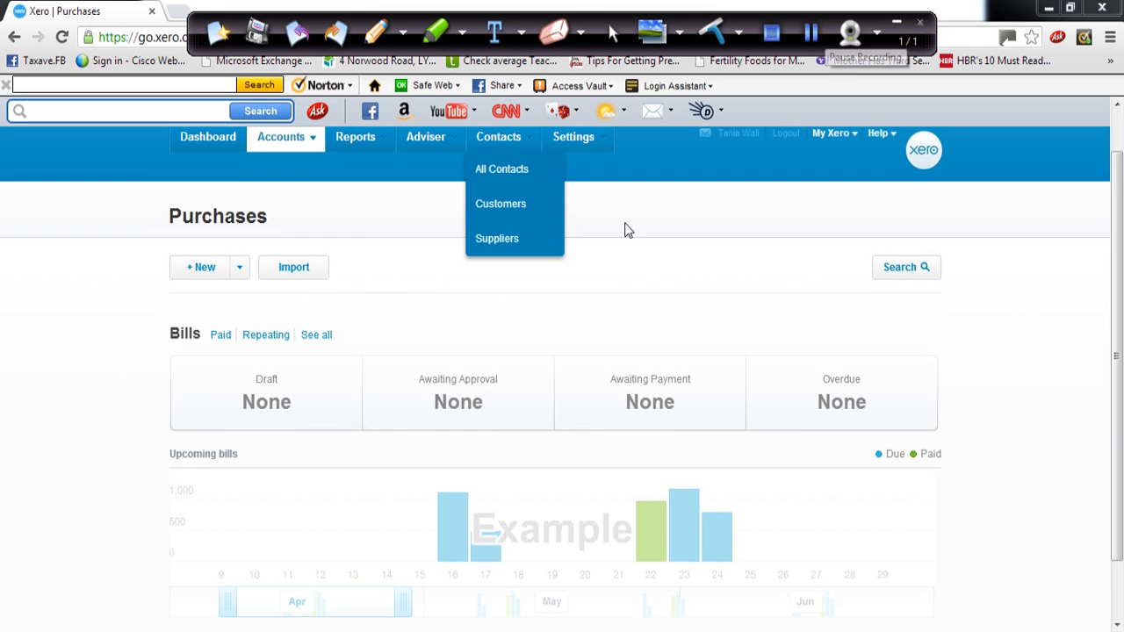
# - Open the Sales overview and list the customer invoices awaiting payment
pyautogui.moveTo(311, 146)
pyautogui.click(297, 205)
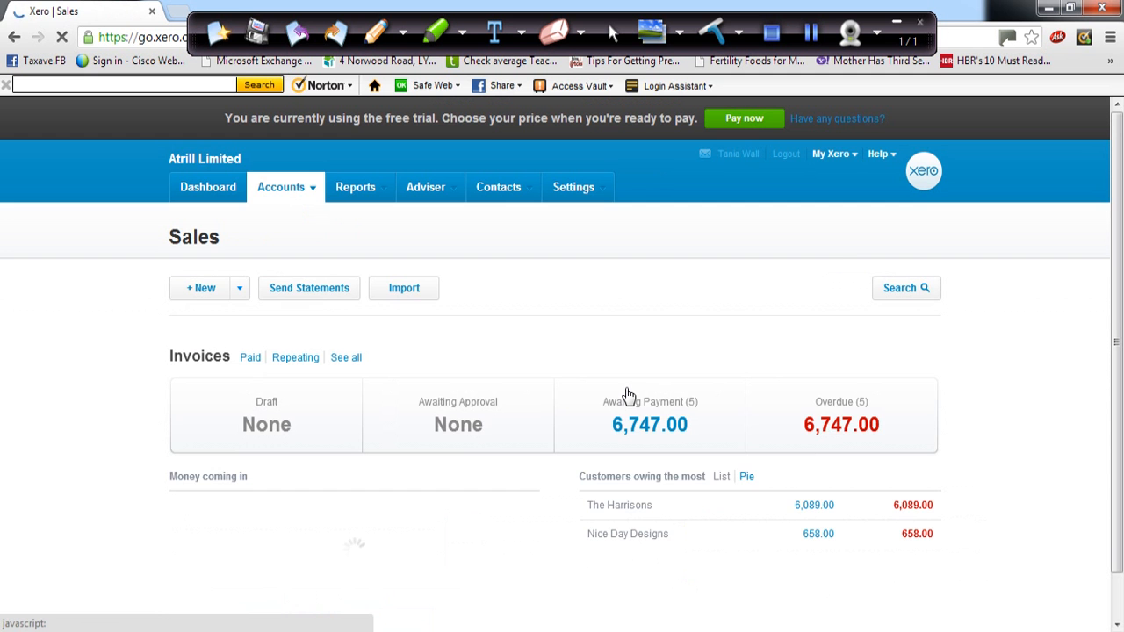
pyautogui.moveTo(1119, 196); pyautogui.dragTo(1115, 274)
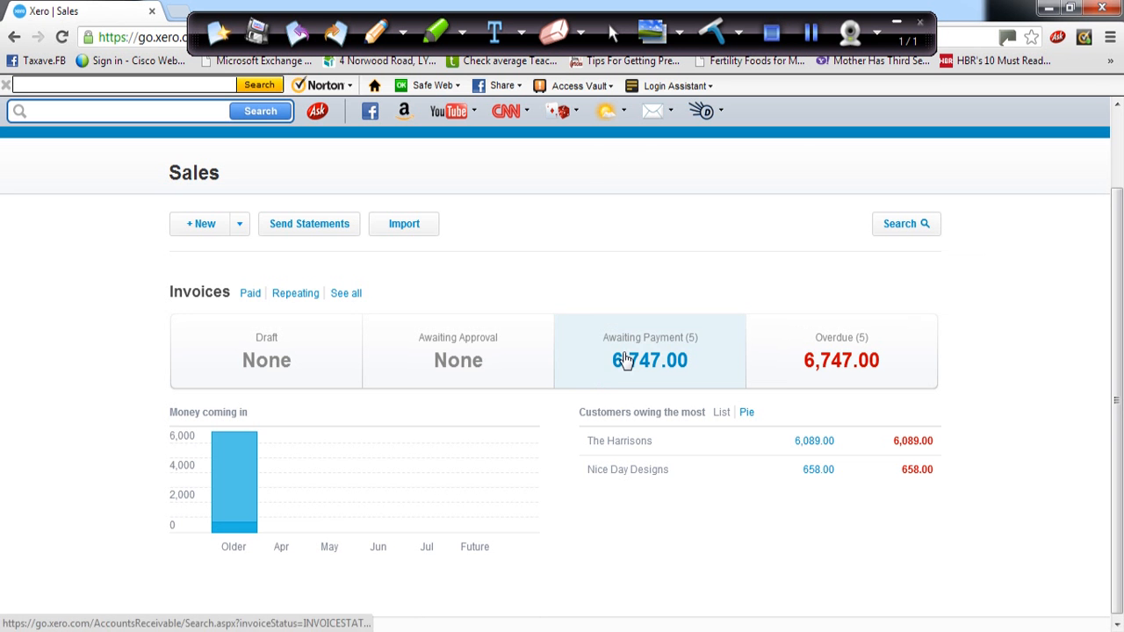
pyautogui.click(625, 362)
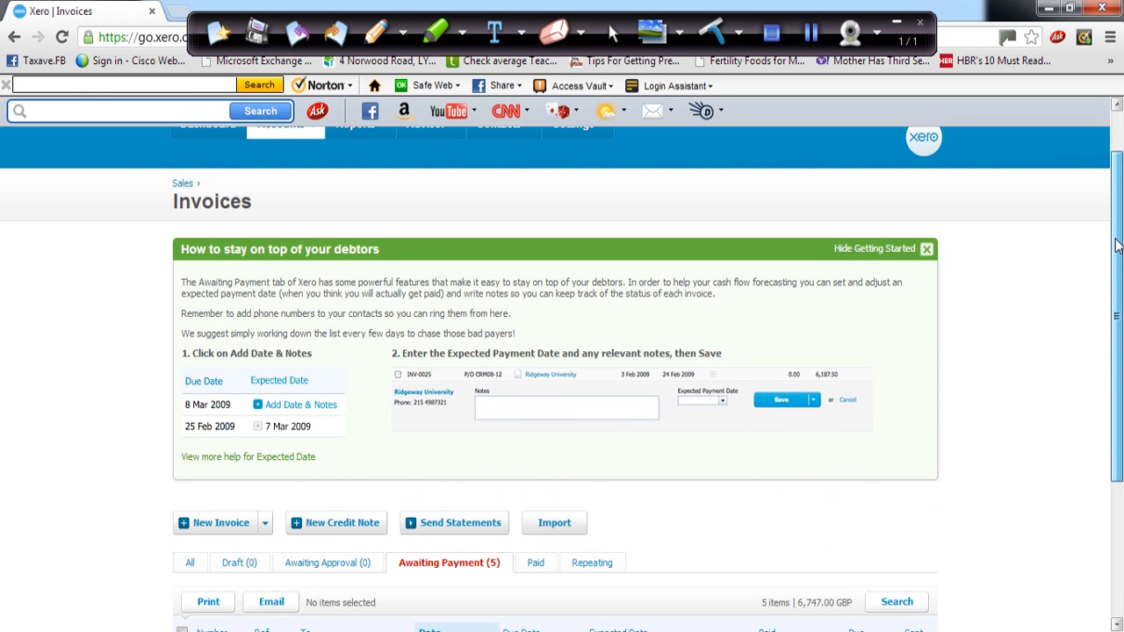
pyautogui.moveTo(1114, 203); pyautogui.dragTo(1110, 409)
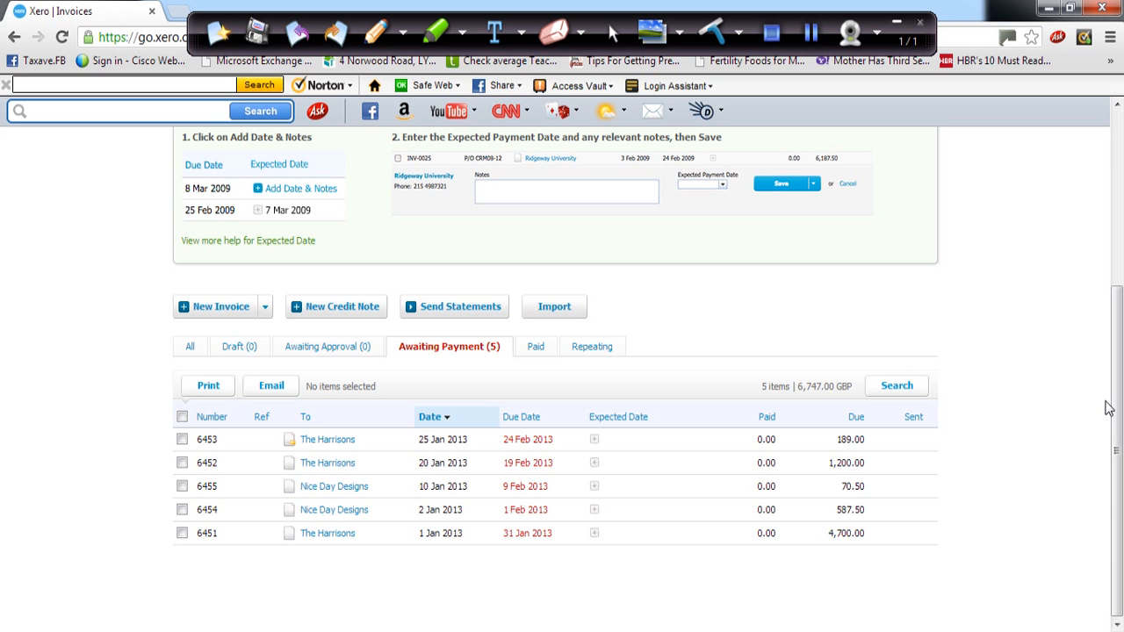
pyautogui.moveTo(648, 497)
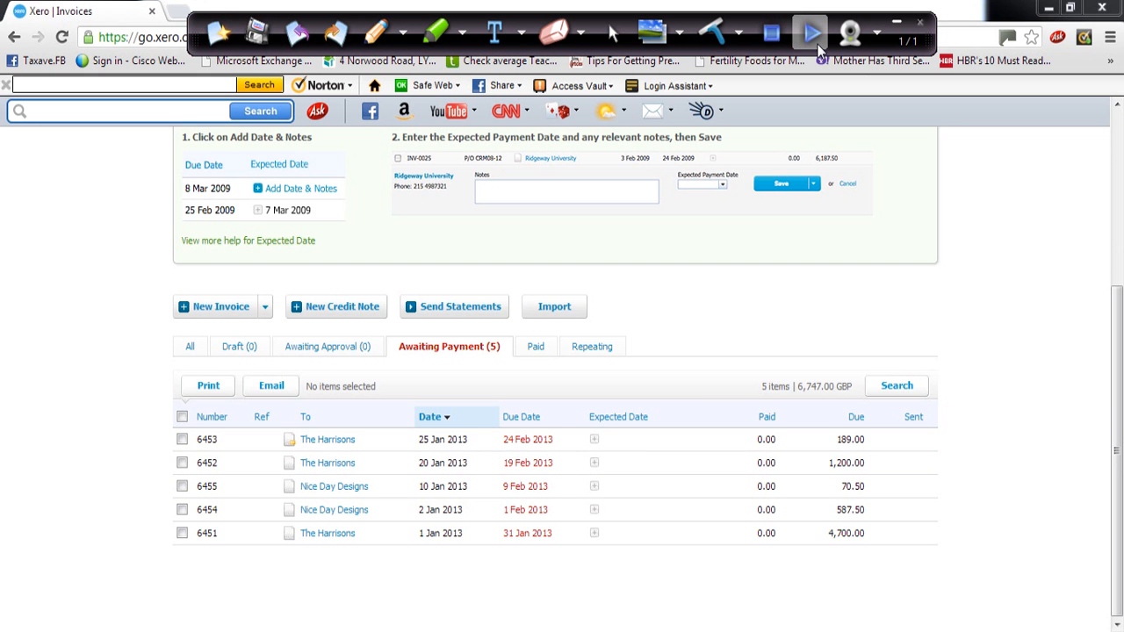
# - Open invoice 6451 and add its 4,700.00 payment dated 20 Jan 2013 to 603 - CURRENT with reference 102345
pyautogui.click(332, 535)
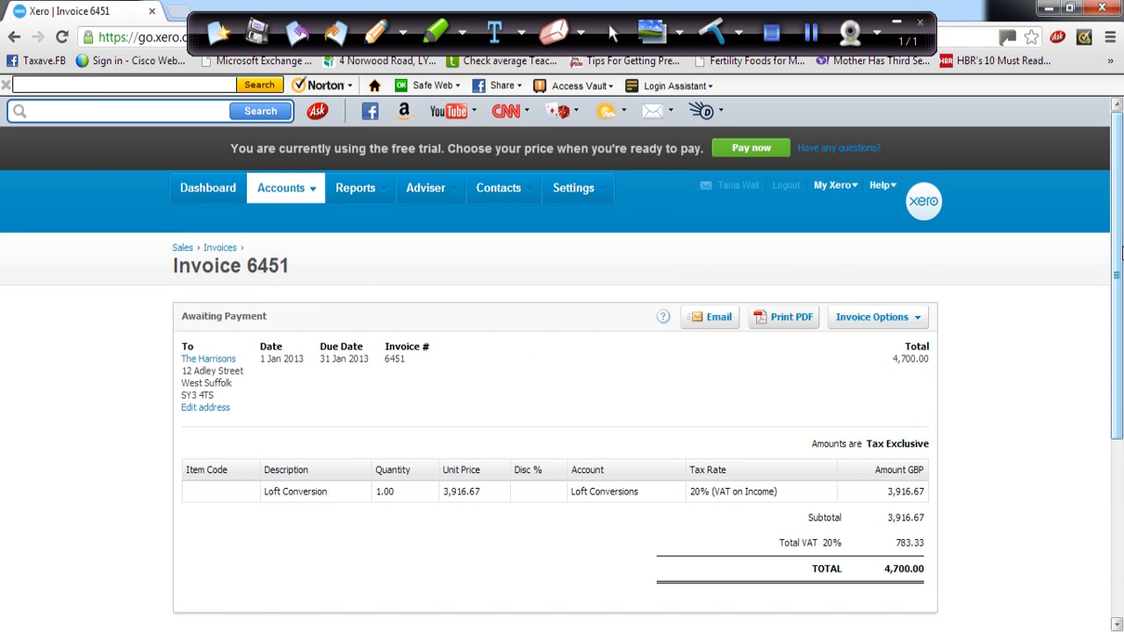
pyautogui.moveTo(1121, 253); pyautogui.dragTo(1119, 334)
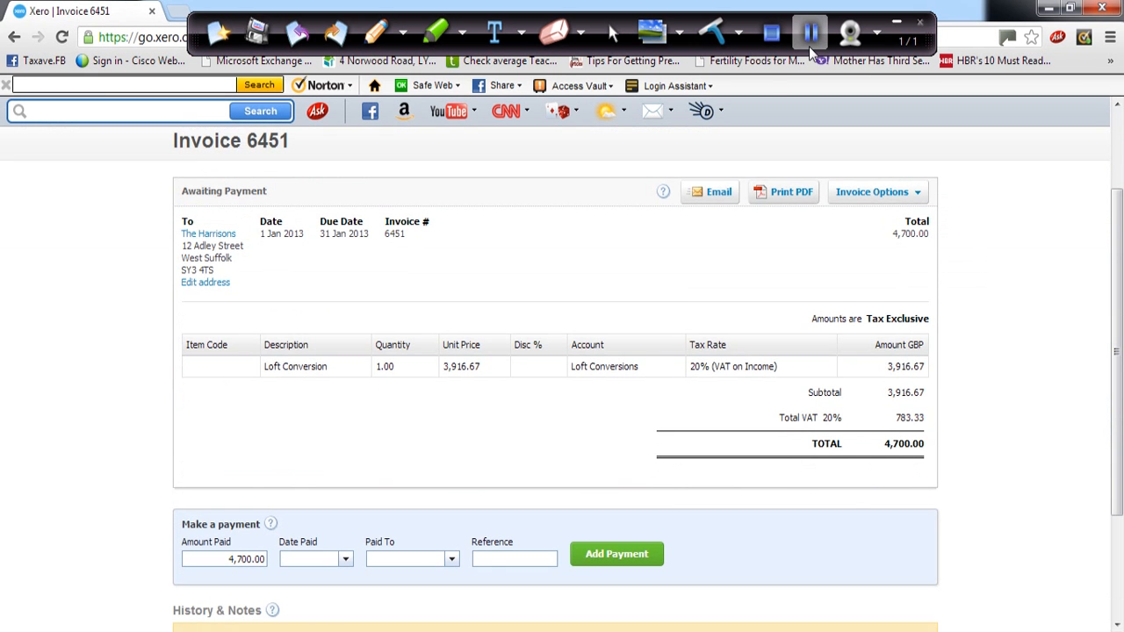
pyautogui.click(809, 41)
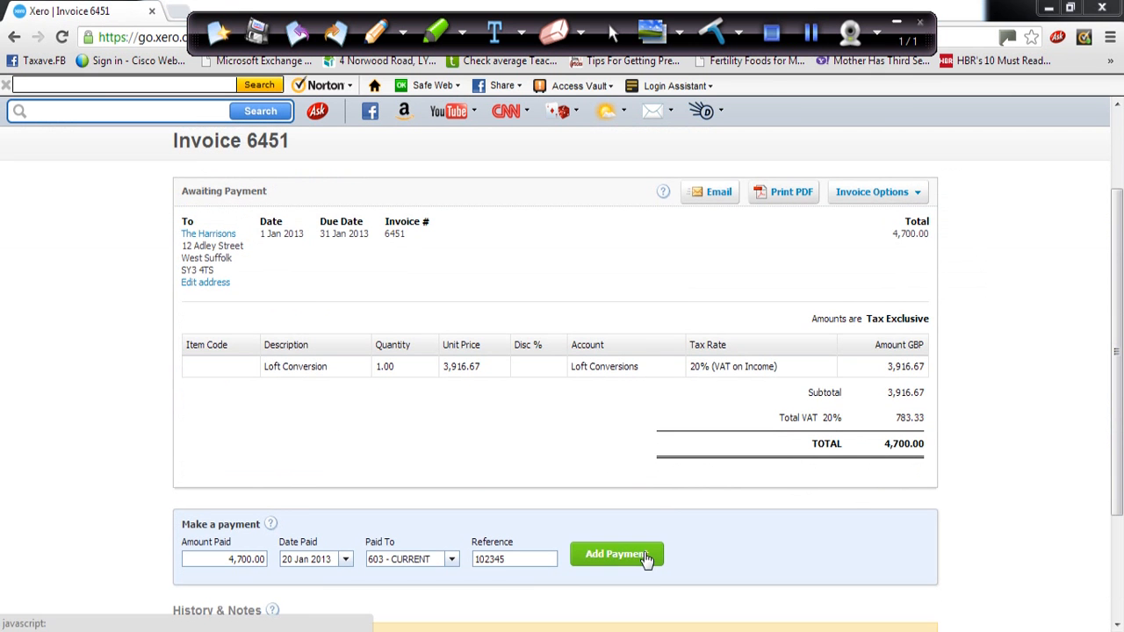
pyautogui.click(644, 557)
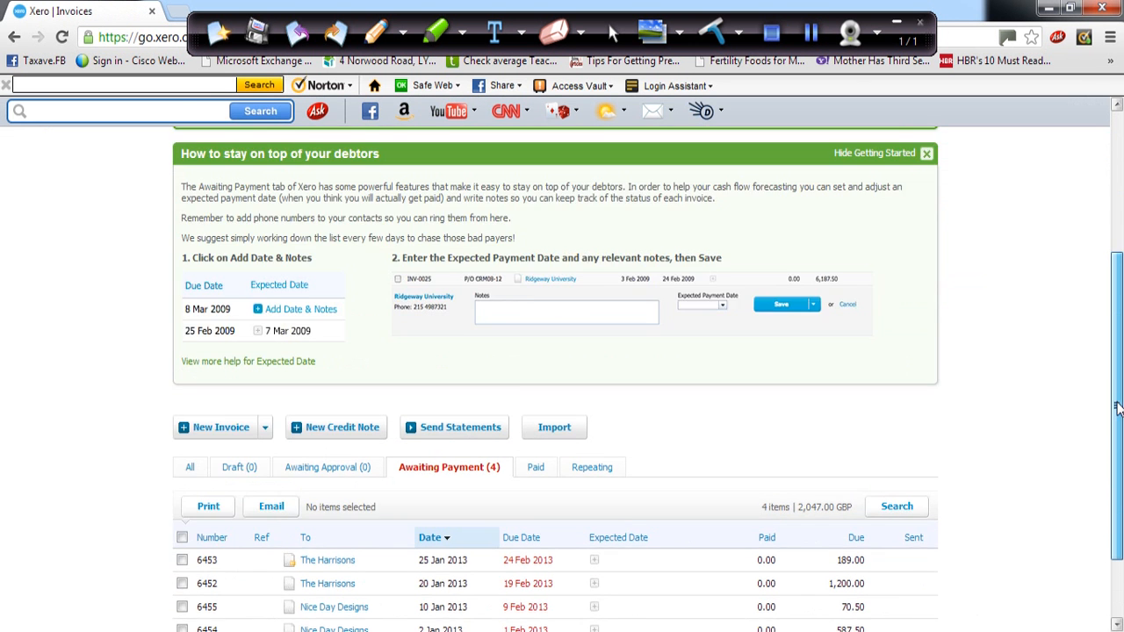
# - Open Nice Day Designs invoice 6454 and add its payment dated 25 Jan 2013 to 603 - CURRENT with reference 102346
pyautogui.moveTo(1109, 254); pyautogui.dragTo(1111, 503)
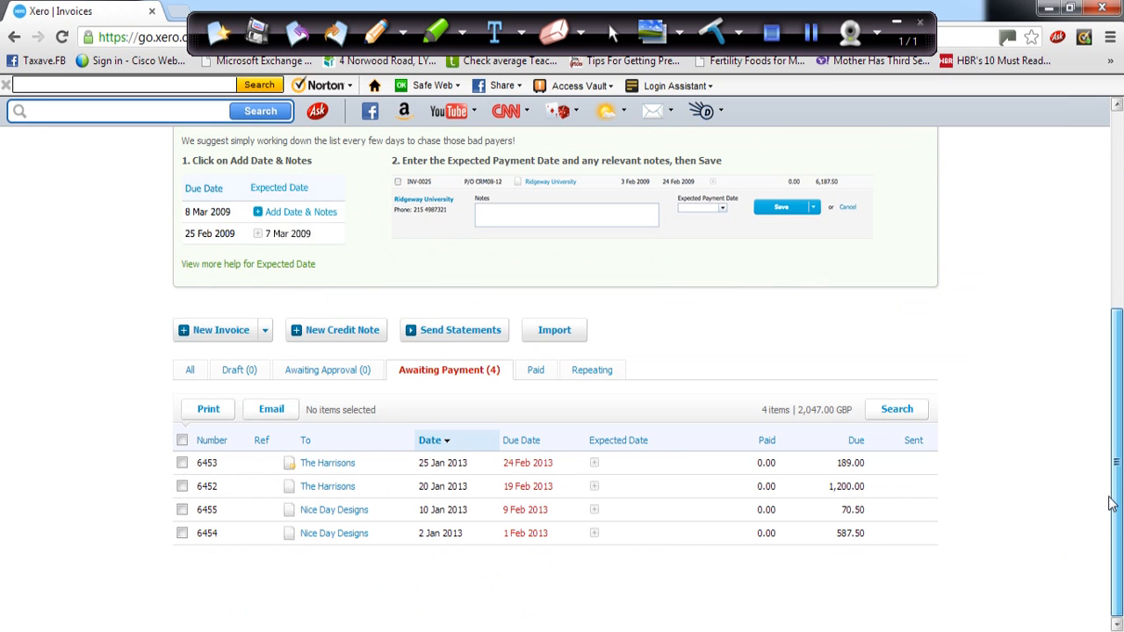
pyautogui.click(813, 37)
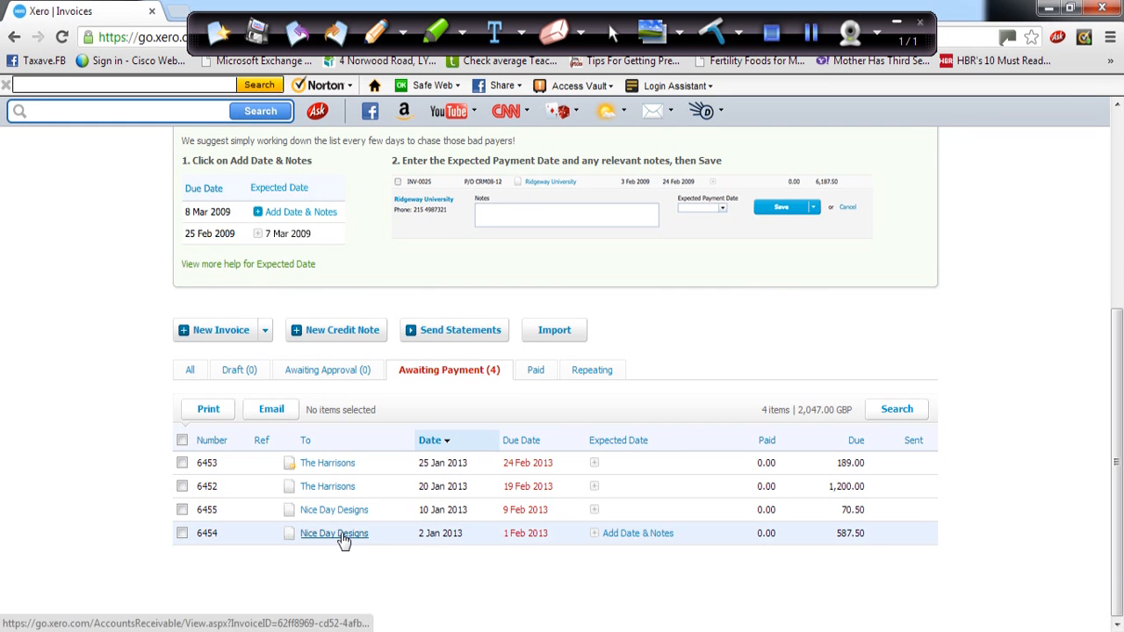
pyautogui.click(342, 536)
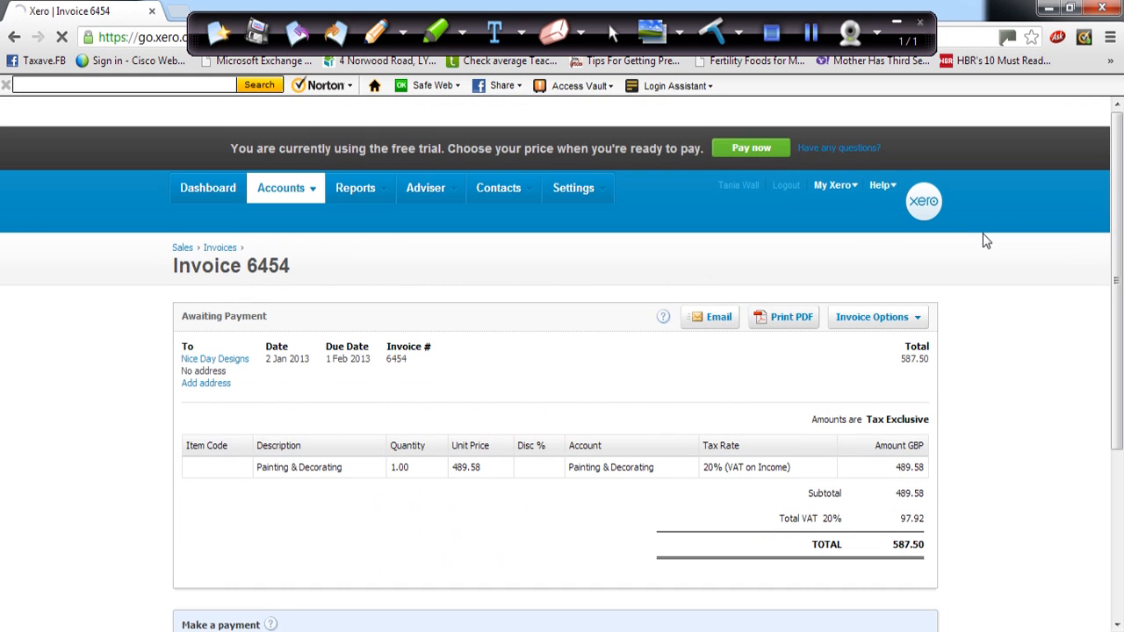
pyautogui.moveTo(1117, 208); pyautogui.dragTo(1117, 304)
pyautogui.click(337, 545)
pyautogui.write('25/01/2013')
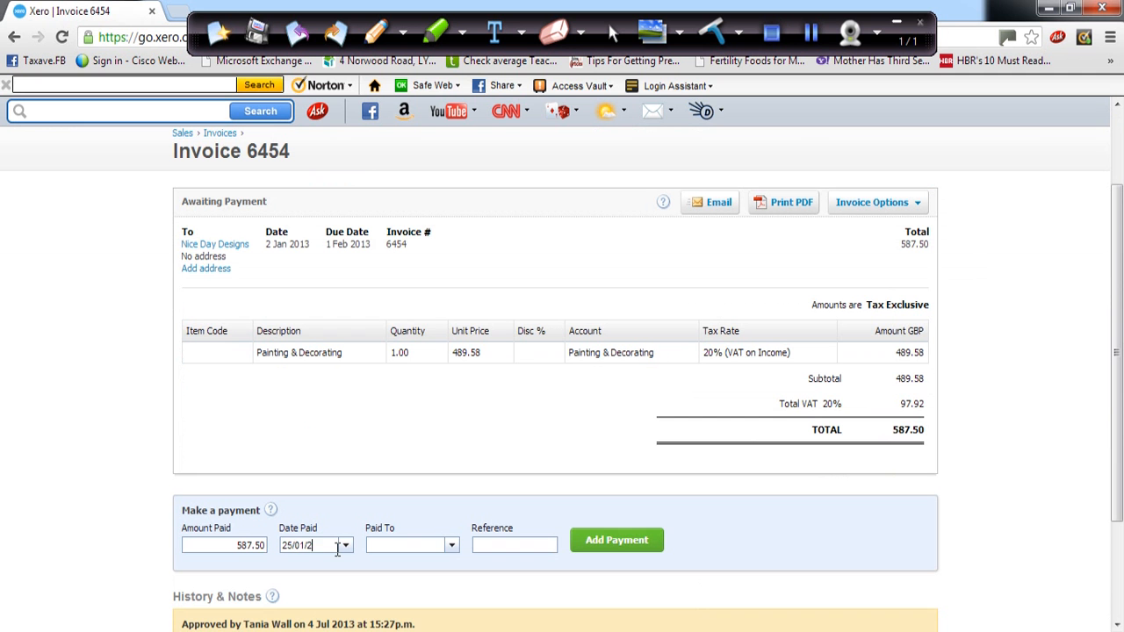
pyautogui.click(456, 548)
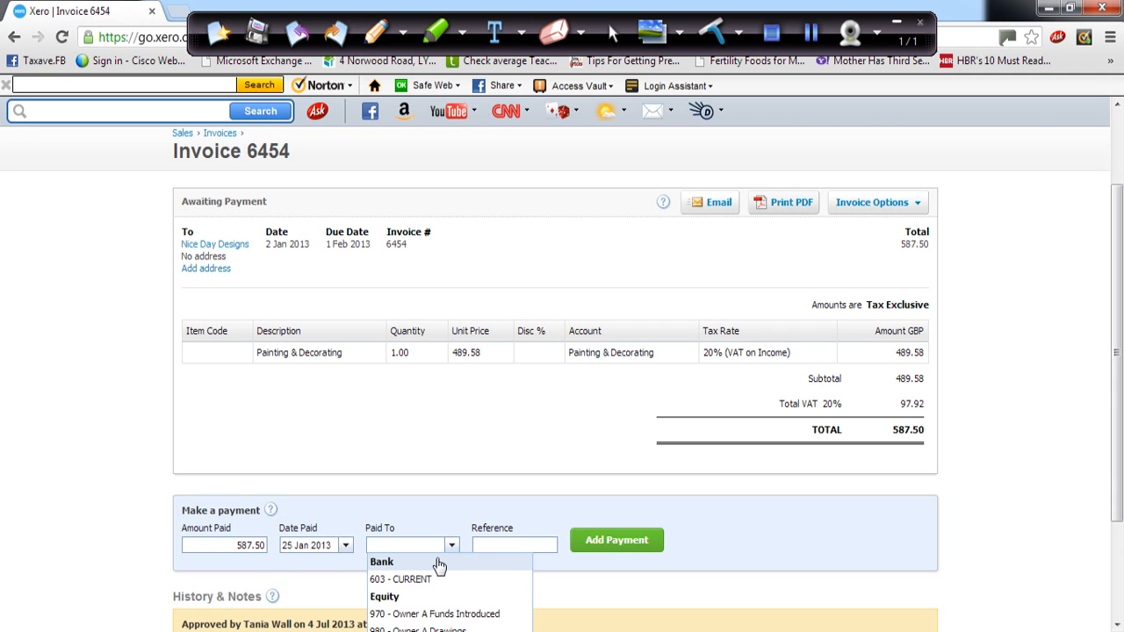
pyautogui.click(420, 580)
pyautogui.click(502, 545)
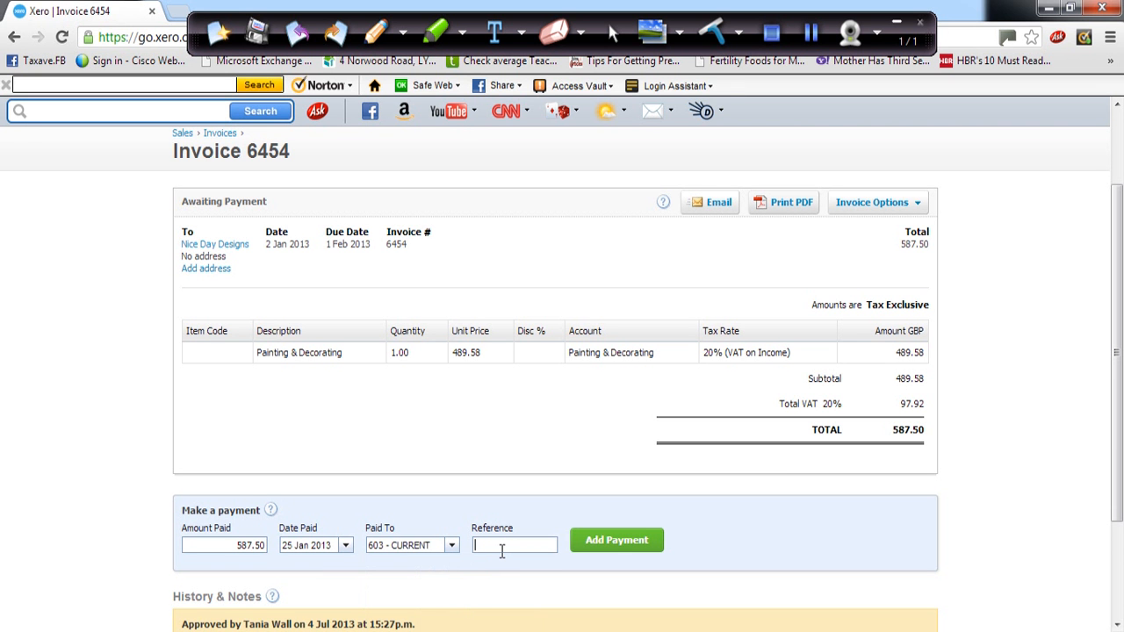
pyautogui.write('102346')
pyautogui.click(617, 538)
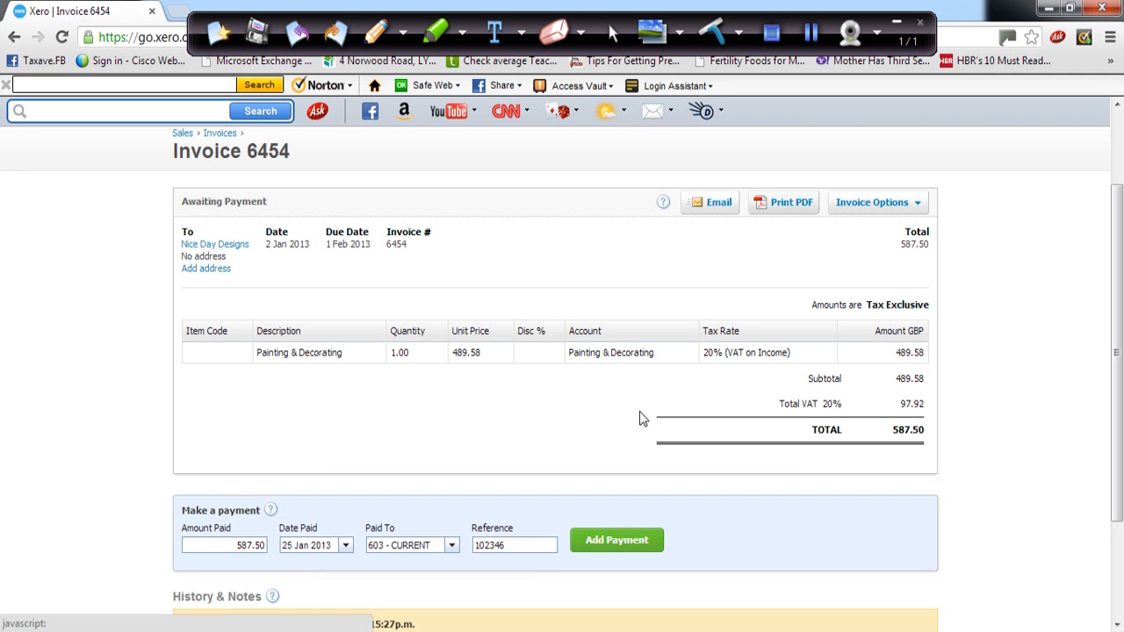
# - Open Nice Day Designs invoice 6455 and add its payment dated 25 Jan 2013 to 603 - CURRENT with reference 102346
pyautogui.click(811, 34)
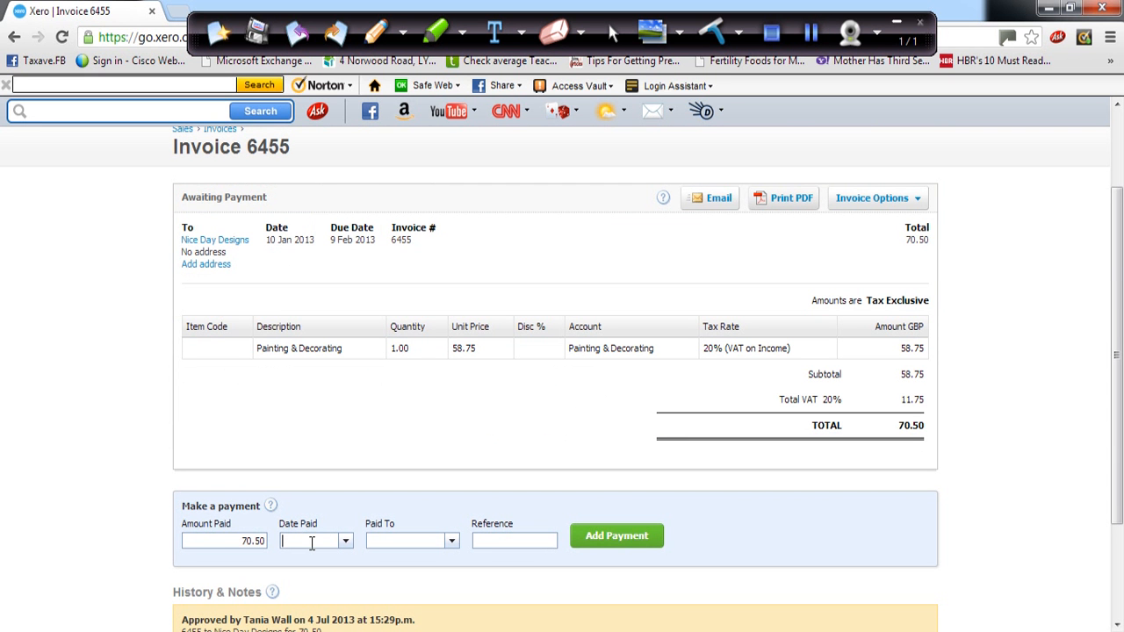
pyautogui.write('25/01/2013')
pyautogui.click(452, 543)
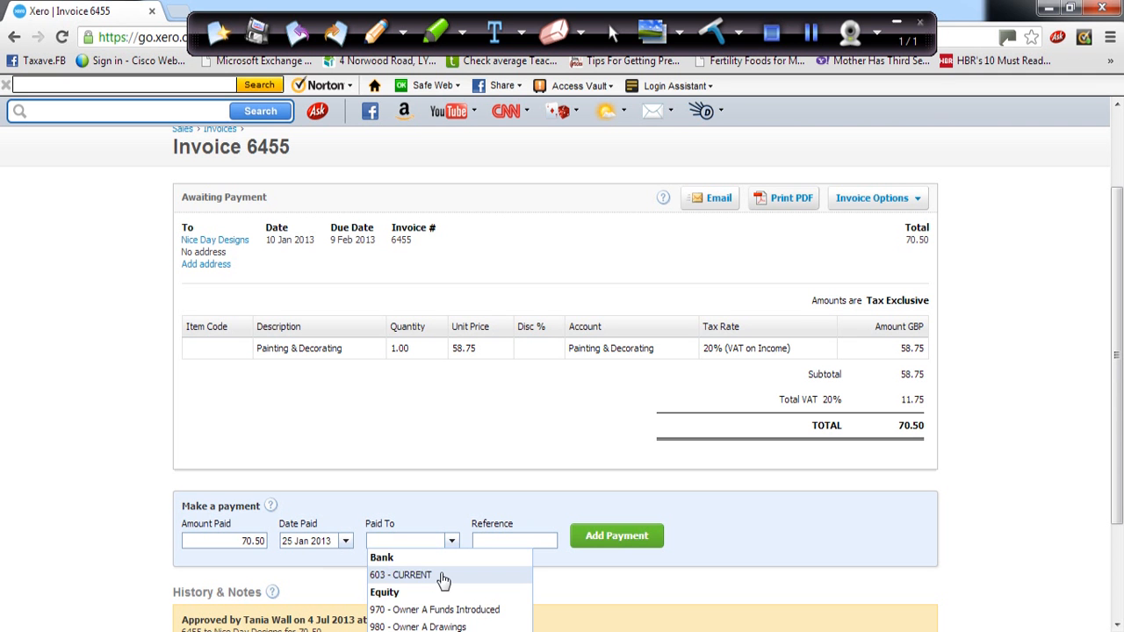
pyautogui.click(444, 578)
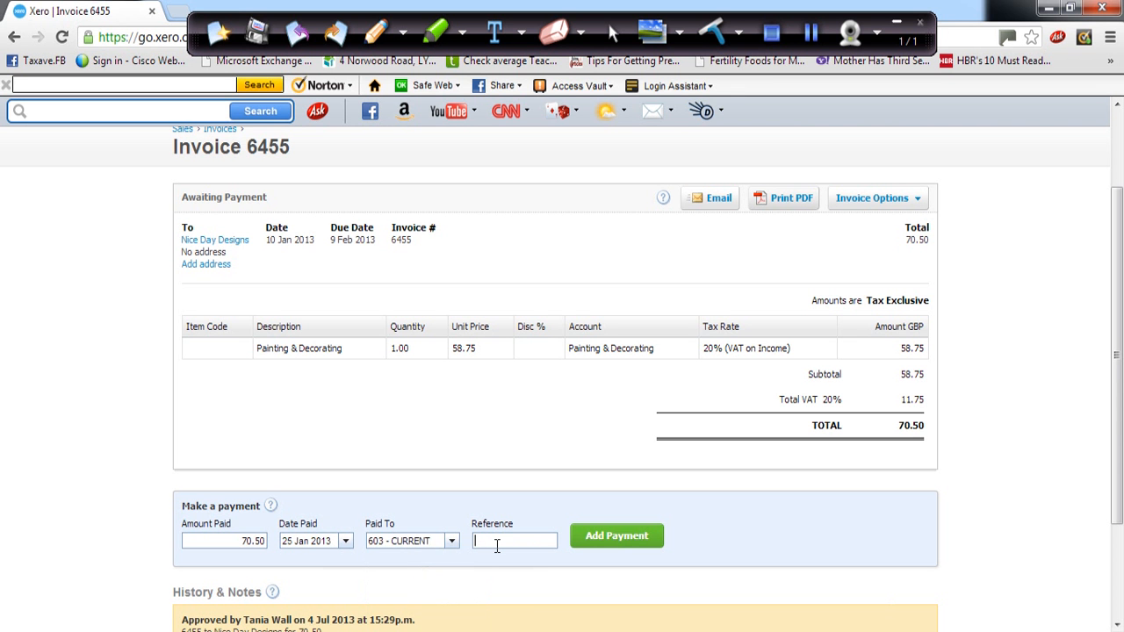
pyautogui.write('102346')
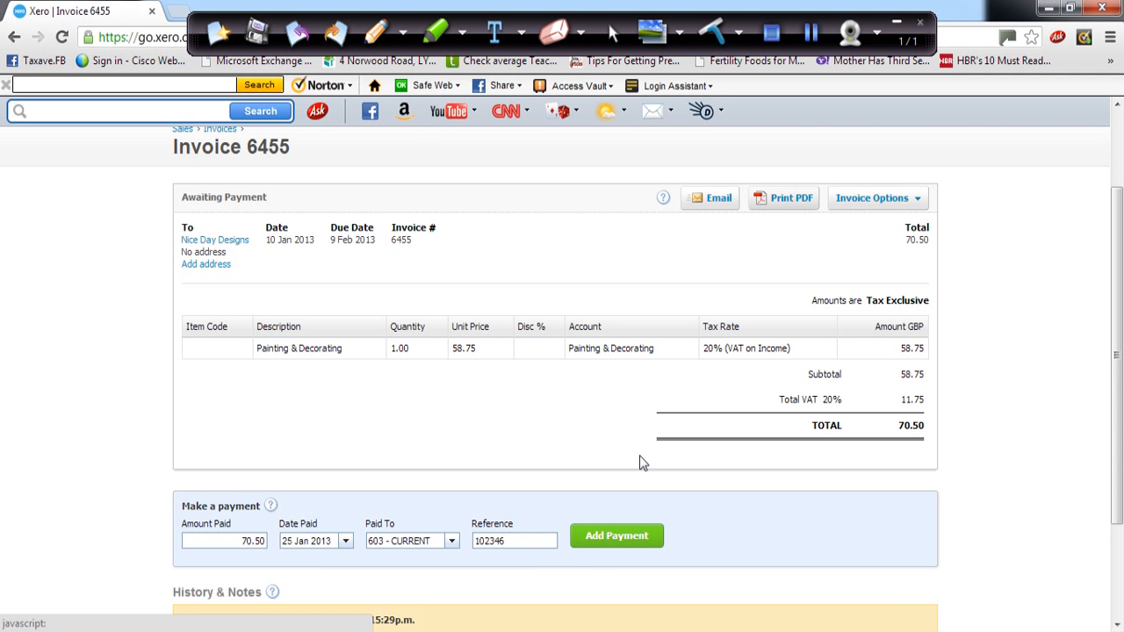
pyautogui.click(815, 40)
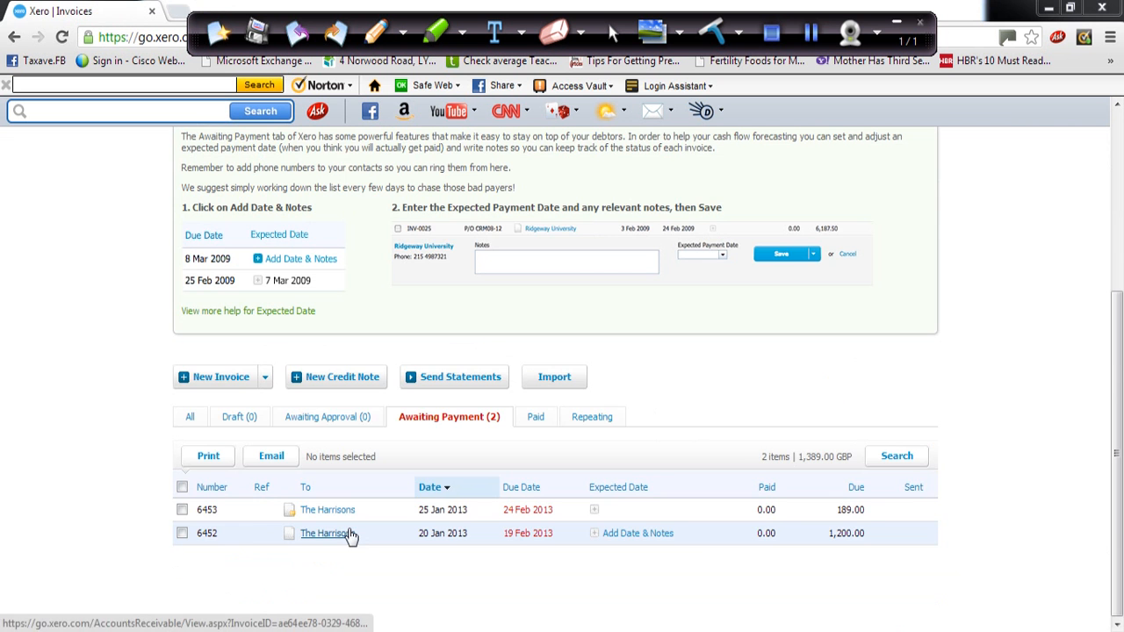
# - Open invoice 6452 and add its 1,200.00 payment dated 30 Jan 2013 to 603 - CURRENT with reference 102348
pyautogui.click(812, 36)
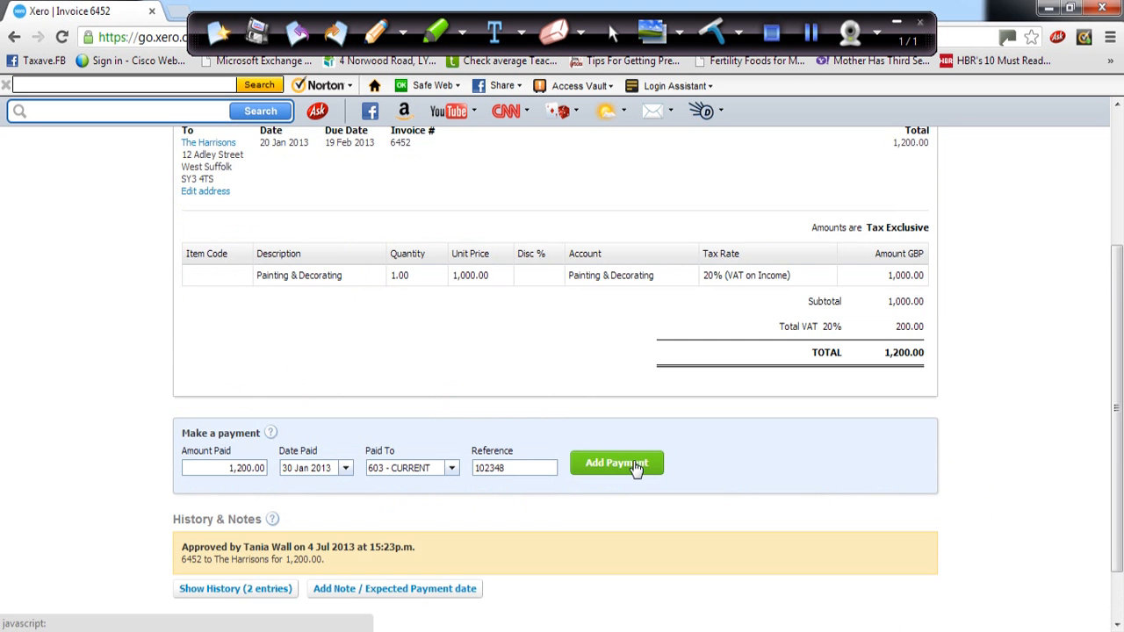
pyautogui.click(617, 463)
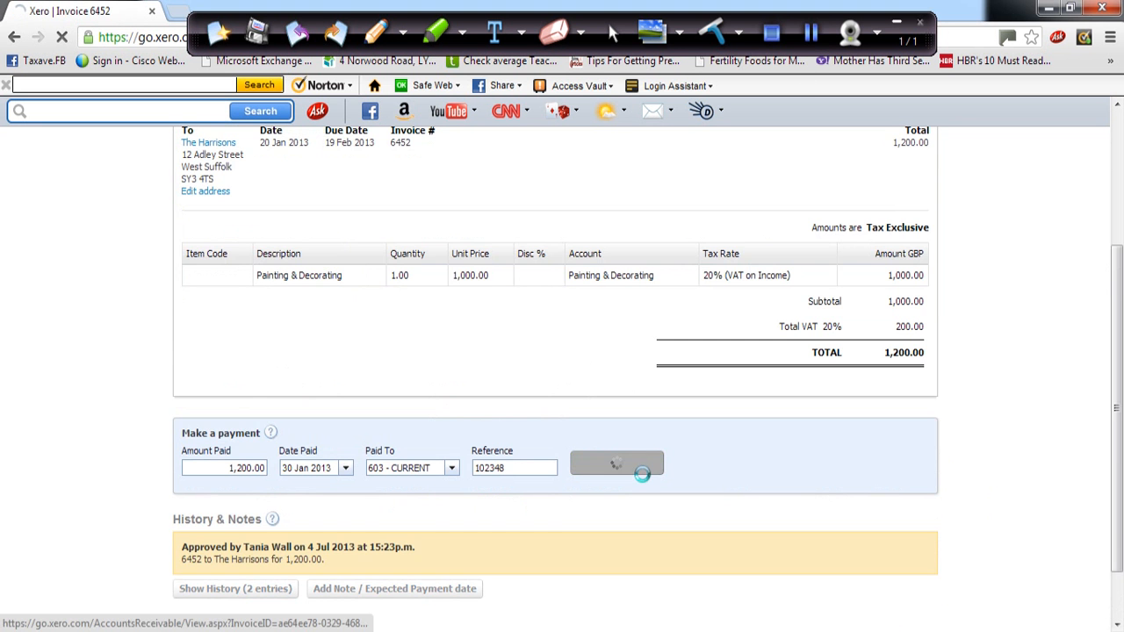
pyautogui.click(813, 35)
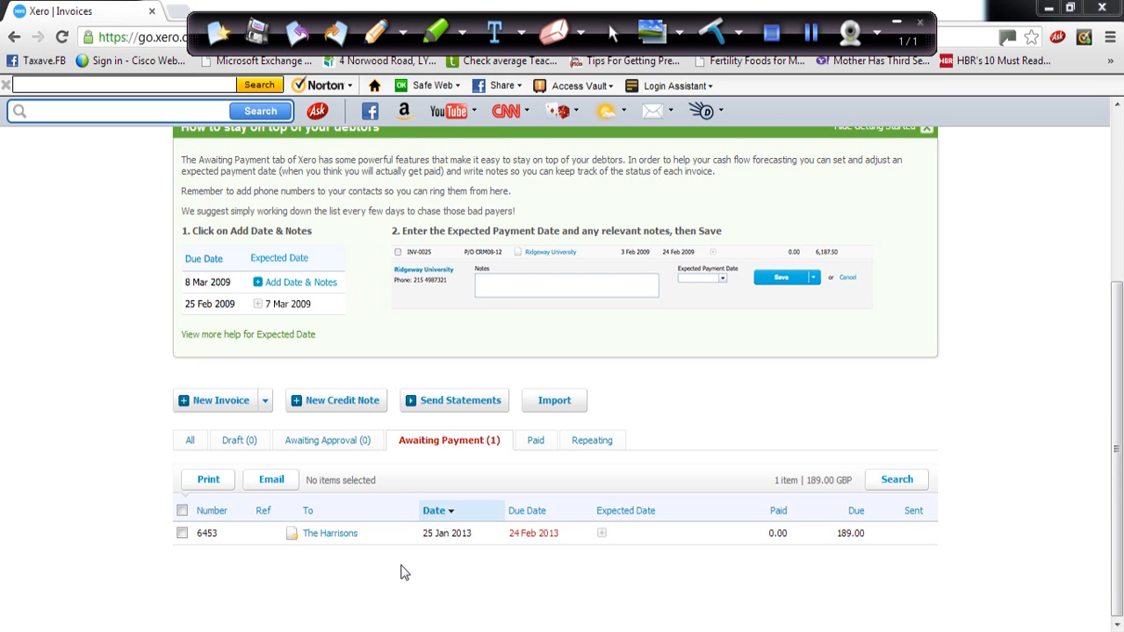
# - Open a new Spend Money transaction for the CURRENT bank account
pyautogui.click(813, 33)
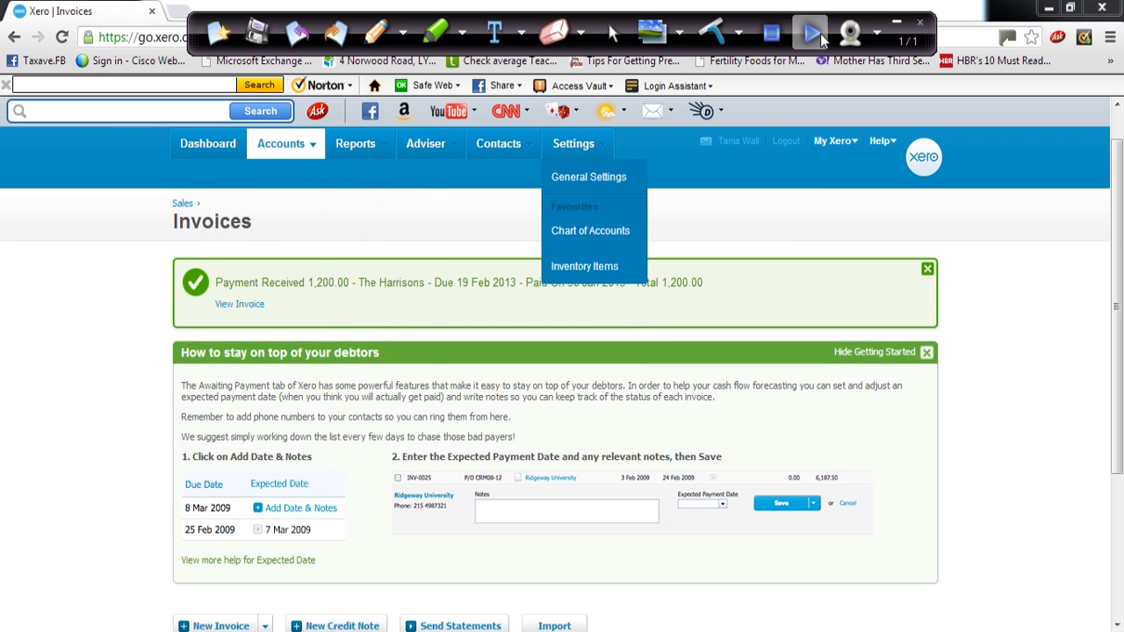
pyautogui.click(813, 33)
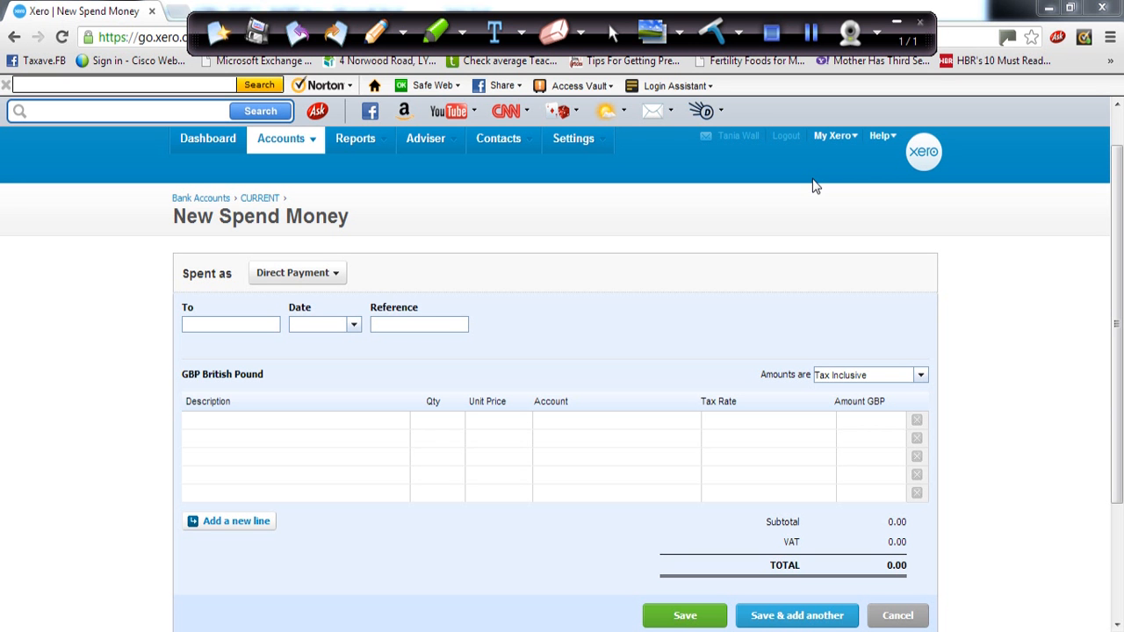
pyautogui.click(316, 153)
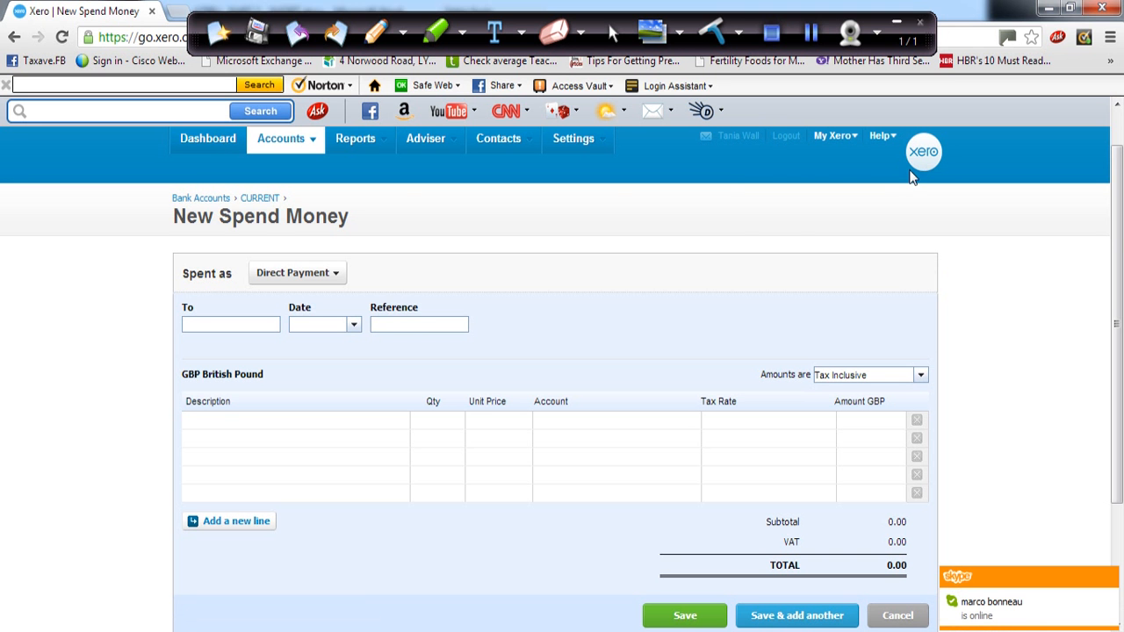
pyautogui.click(881, 135)
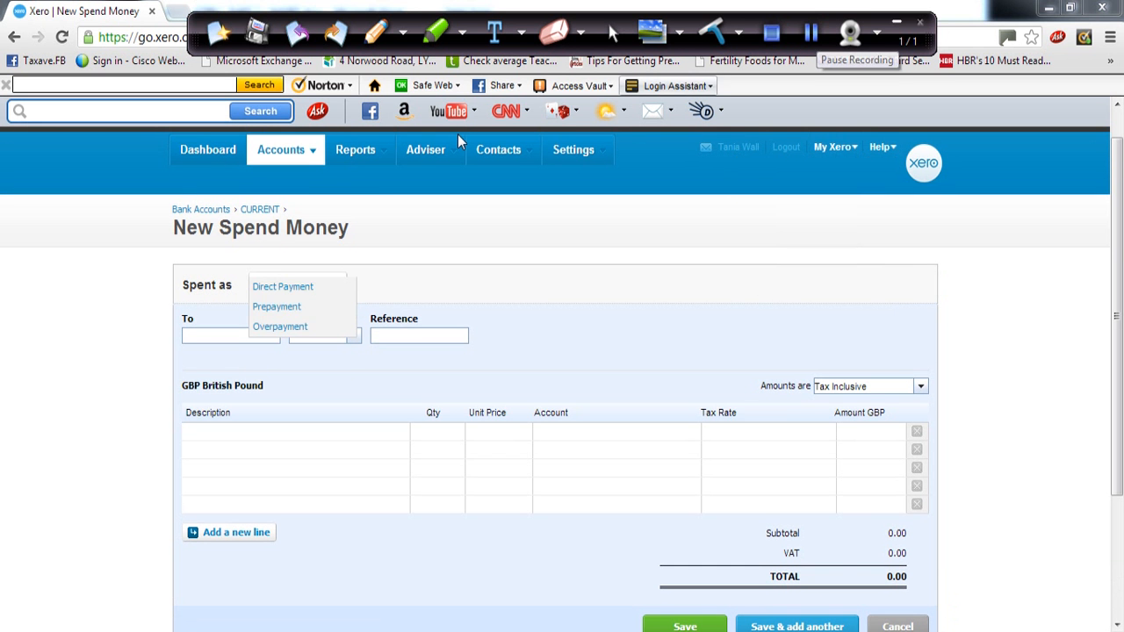
pyautogui.click(280, 150)
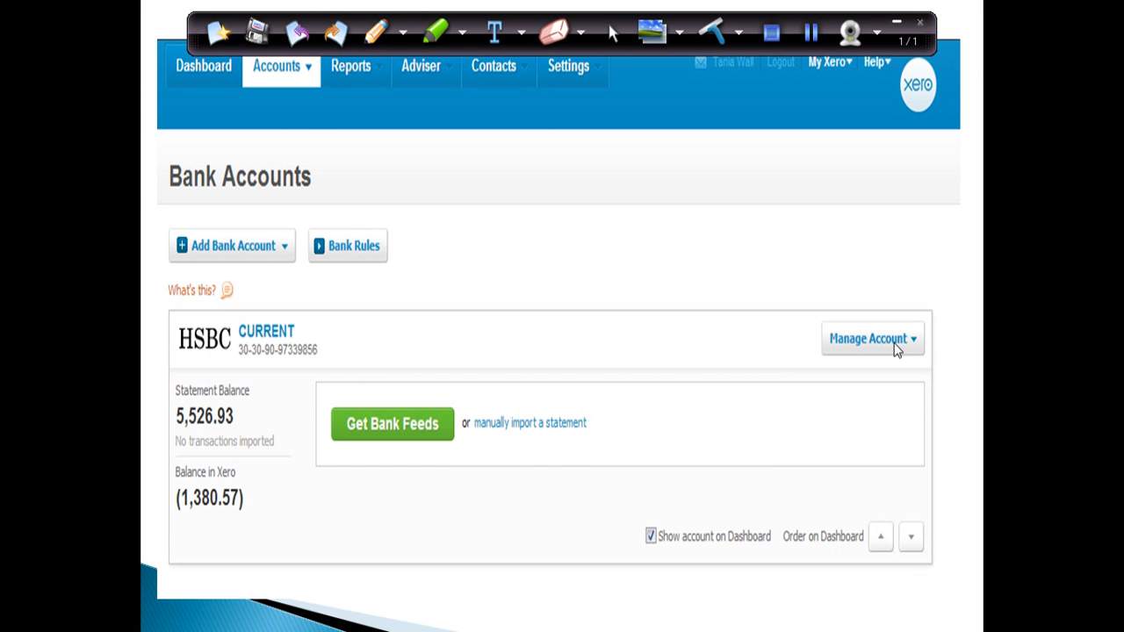
pyautogui.click(814, 34)
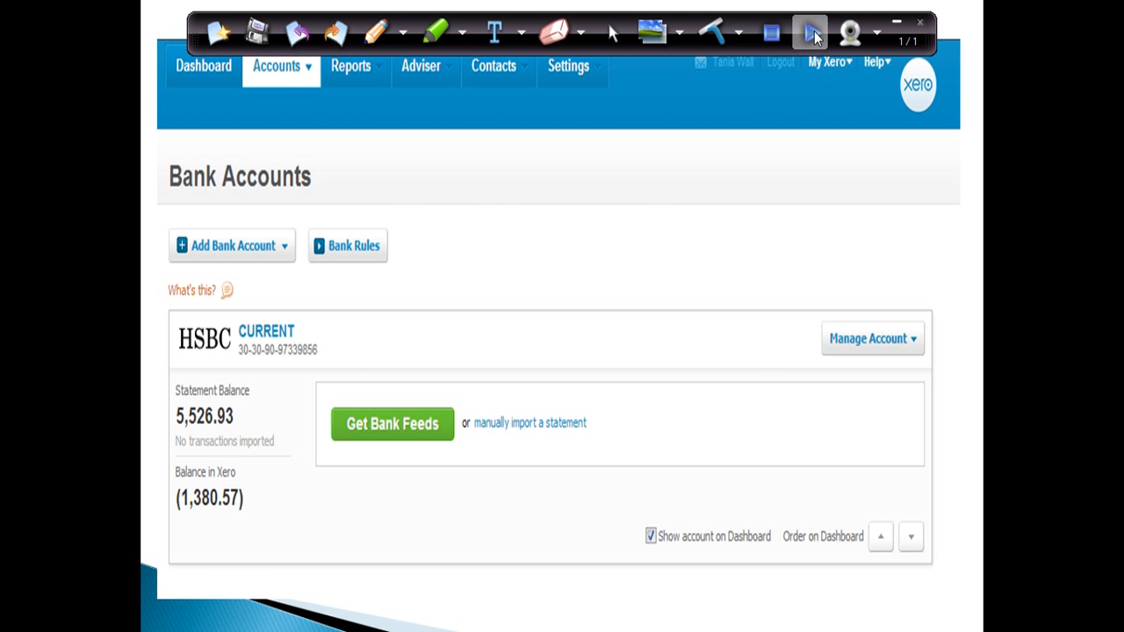
pyautogui.click(815, 39)
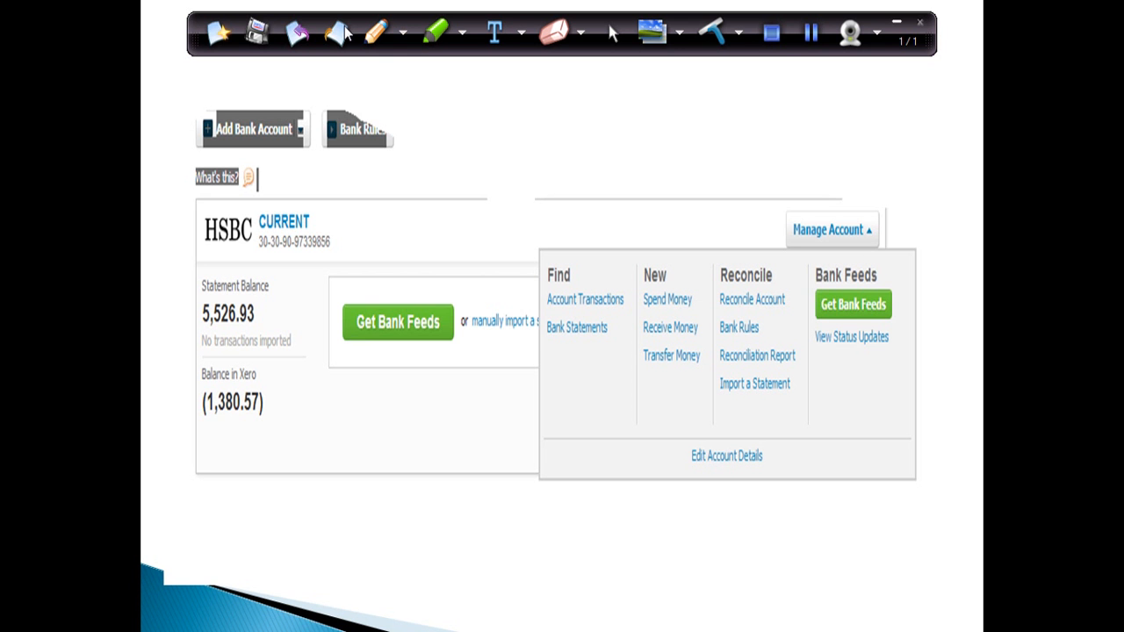
pyautogui.click(372, 37)
pyautogui.click(811, 39)
pyautogui.click(809, 36)
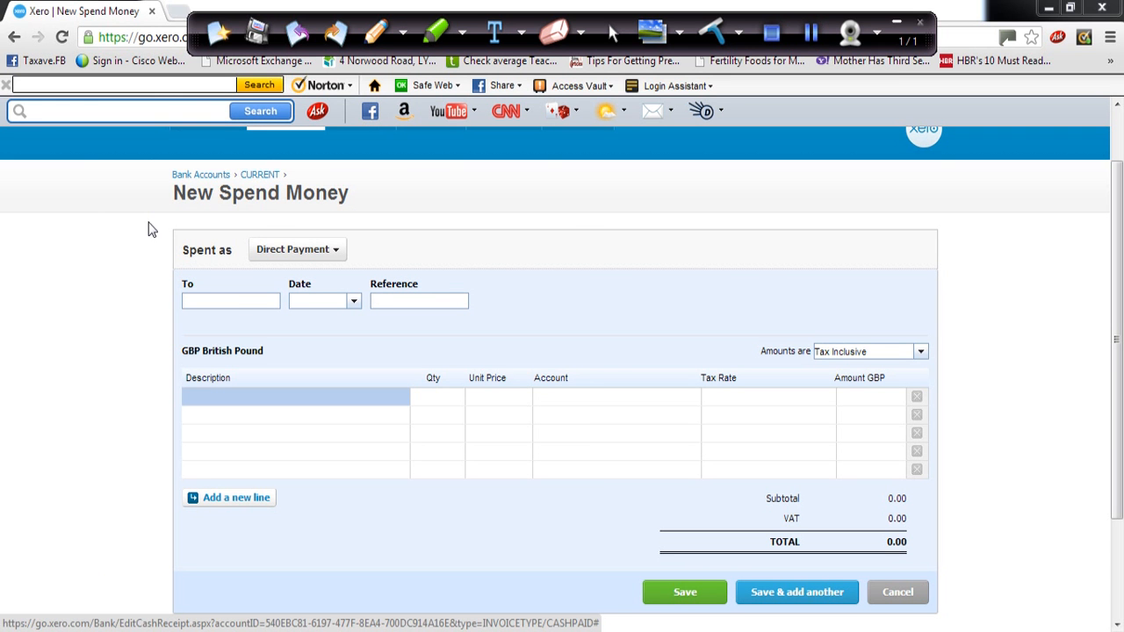
# - Fill in the direct payment's header with payee HMRC, date 4 Jan 2013 and reference 400108
pyautogui.click(238, 312)
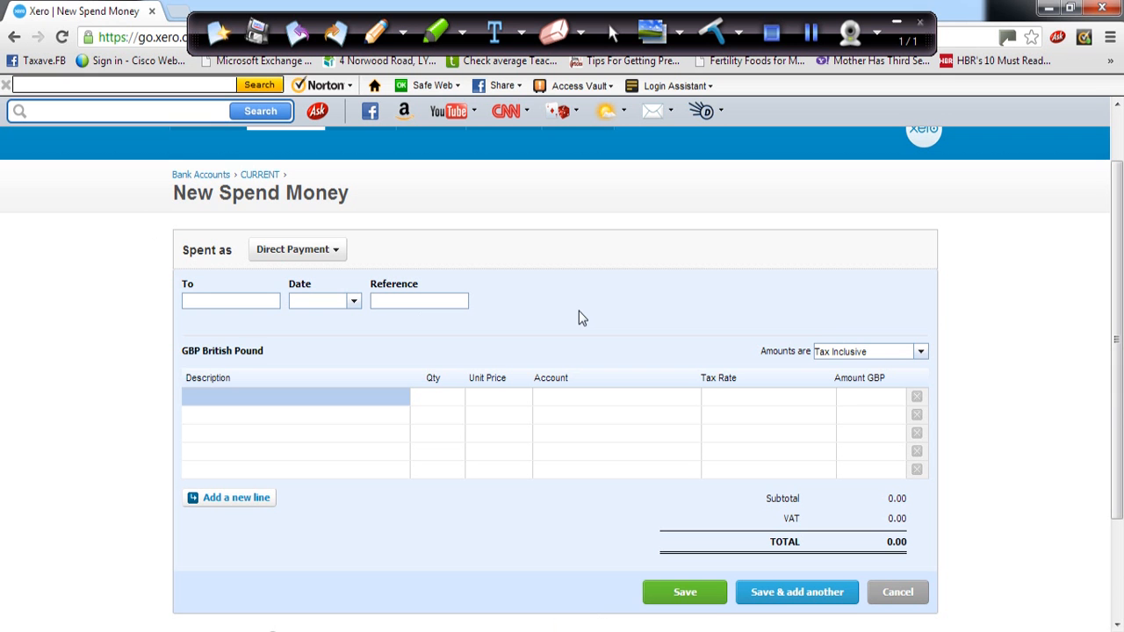
pyautogui.write('HMRC')
pyautogui.click(341, 302)
pyautogui.write('04/01/2013')
pyautogui.click(405, 308)
pyautogui.write('40')
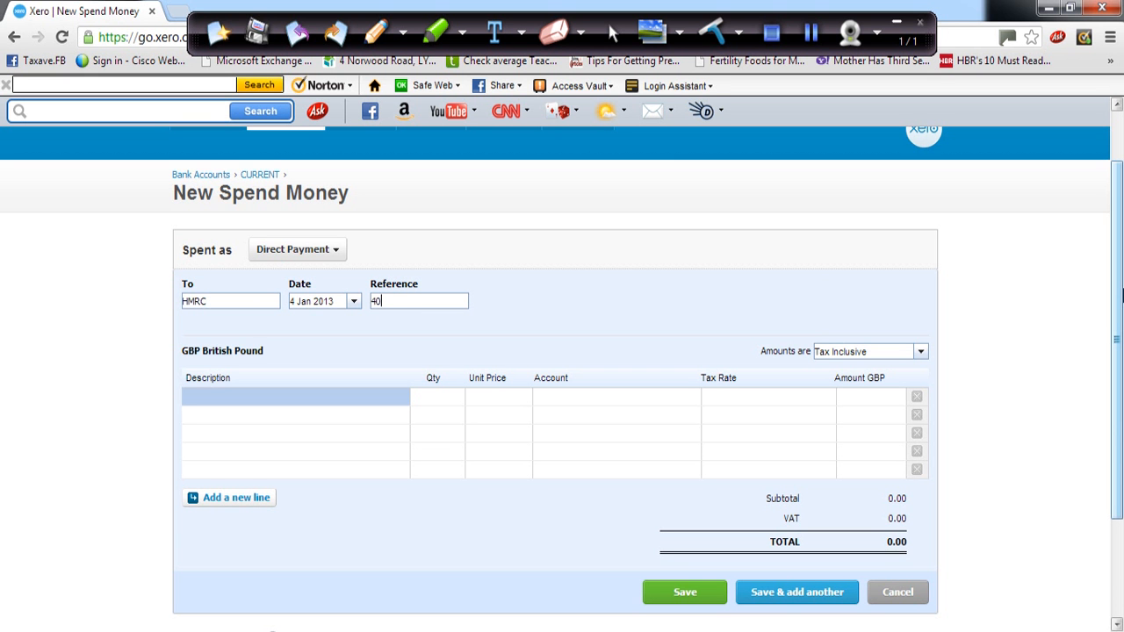
pyautogui.write('0108')
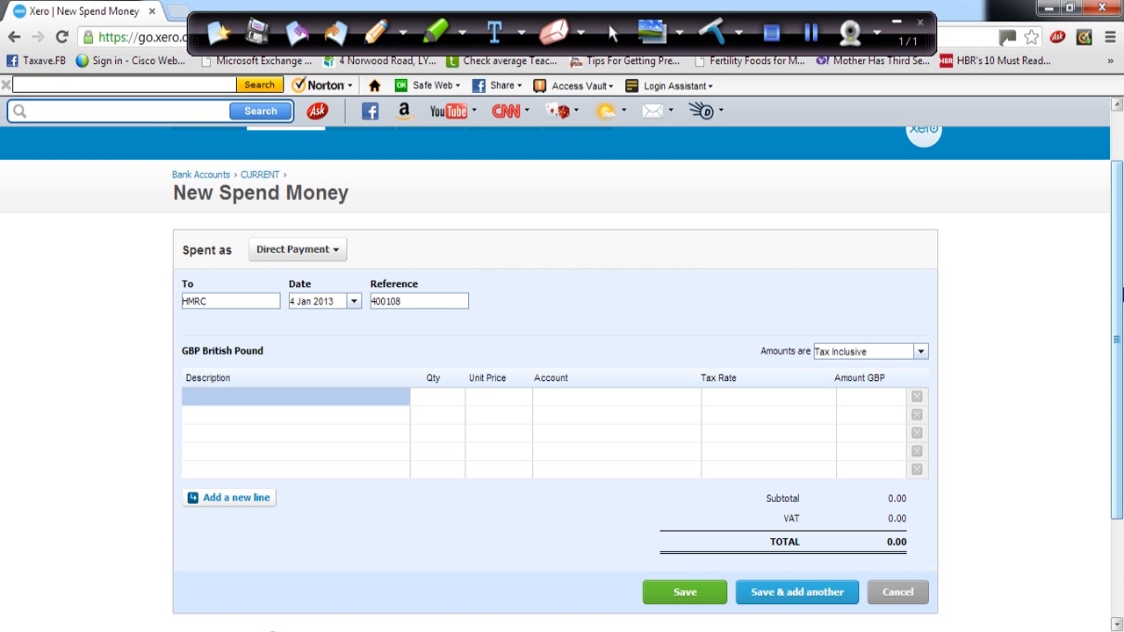
# - Enter a first line described as "PAYE -" with unit price 254.12 and account 825 - PAYE Payable
pyautogui.click(375, 403)
pyautogui.write('PA')
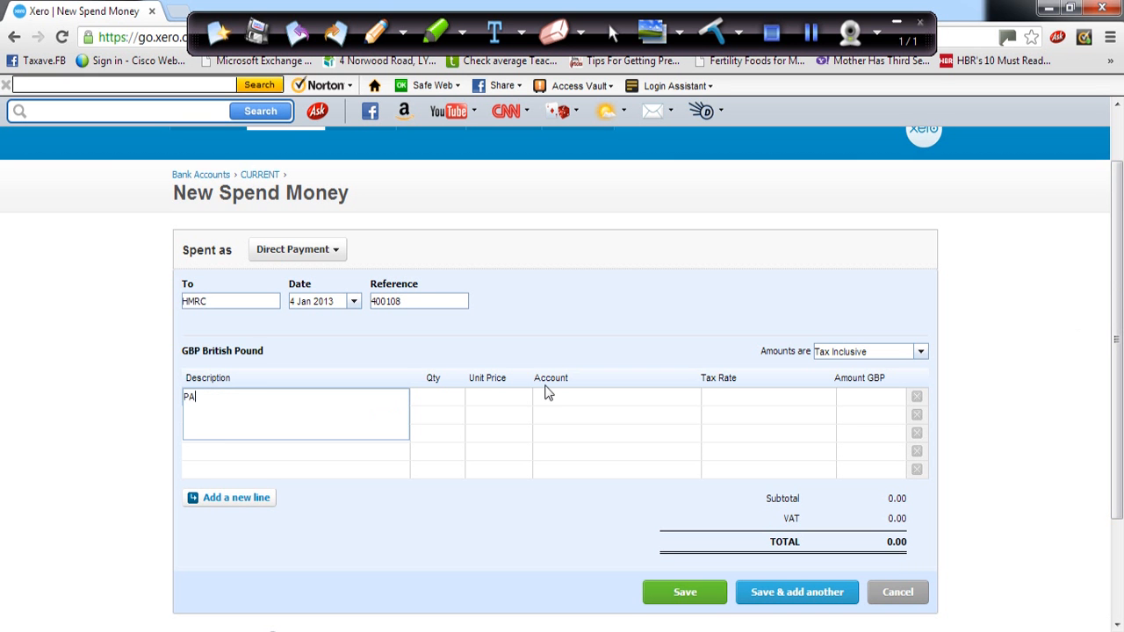
pyautogui.write('YE -')
pyautogui.click(458, 401)
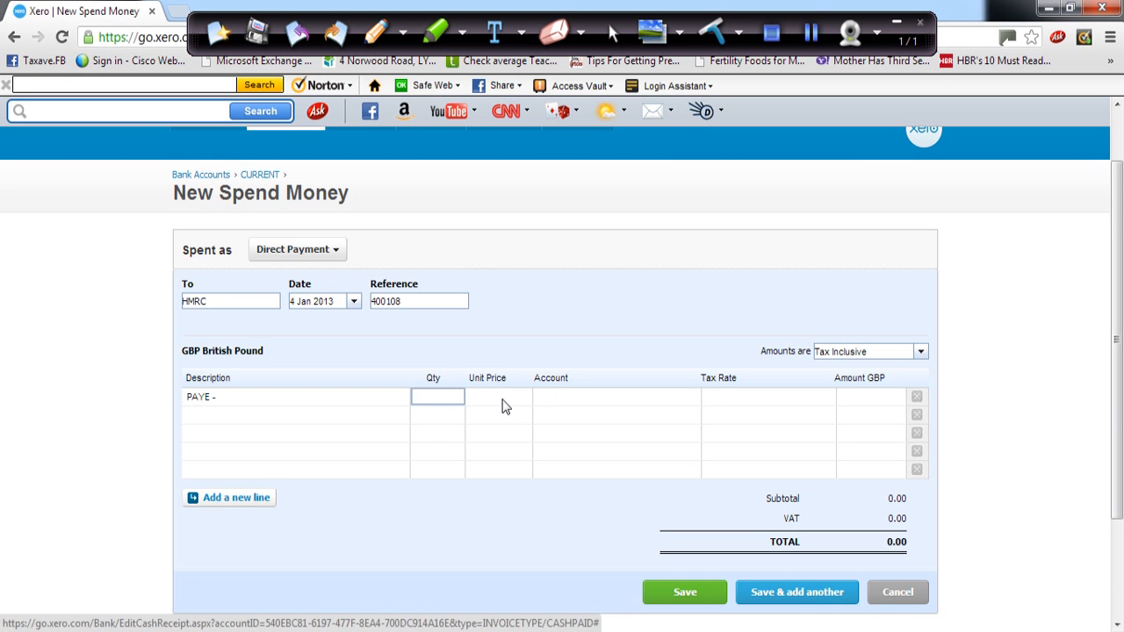
pyautogui.click(505, 405)
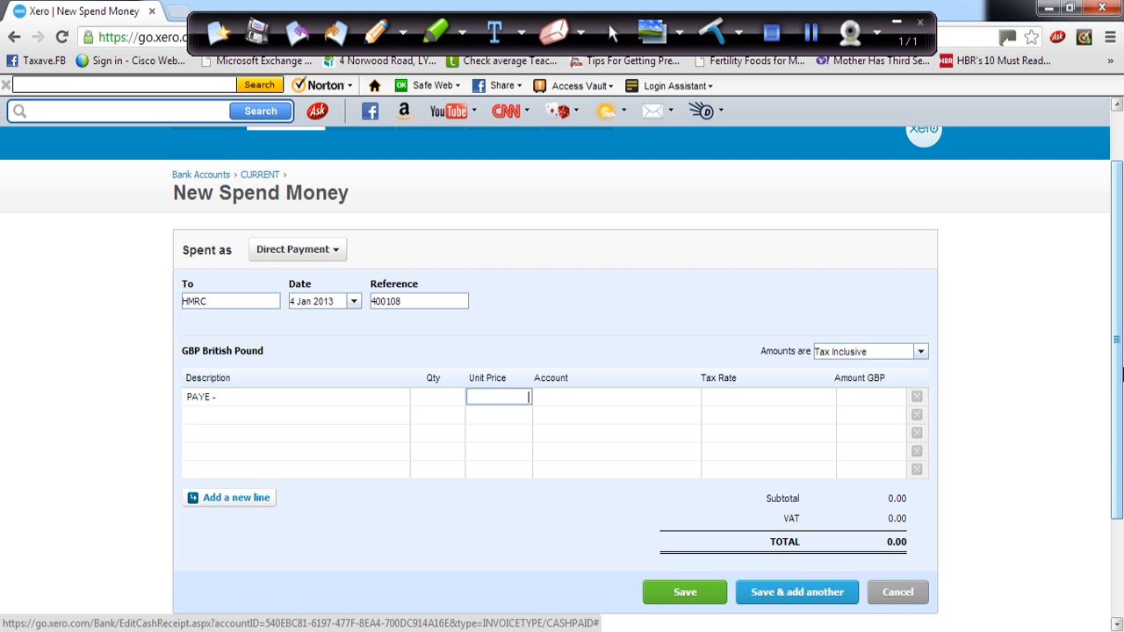
pyautogui.write('254.12')
pyautogui.click(622, 409)
pyautogui.click(623, 409)
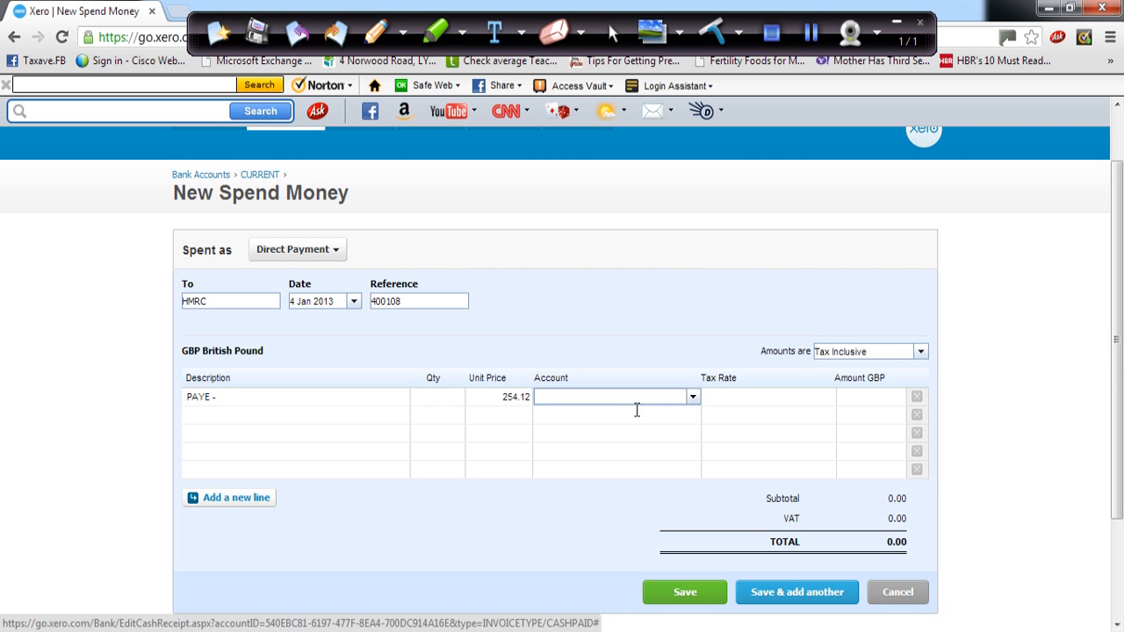
pyautogui.write('pay')
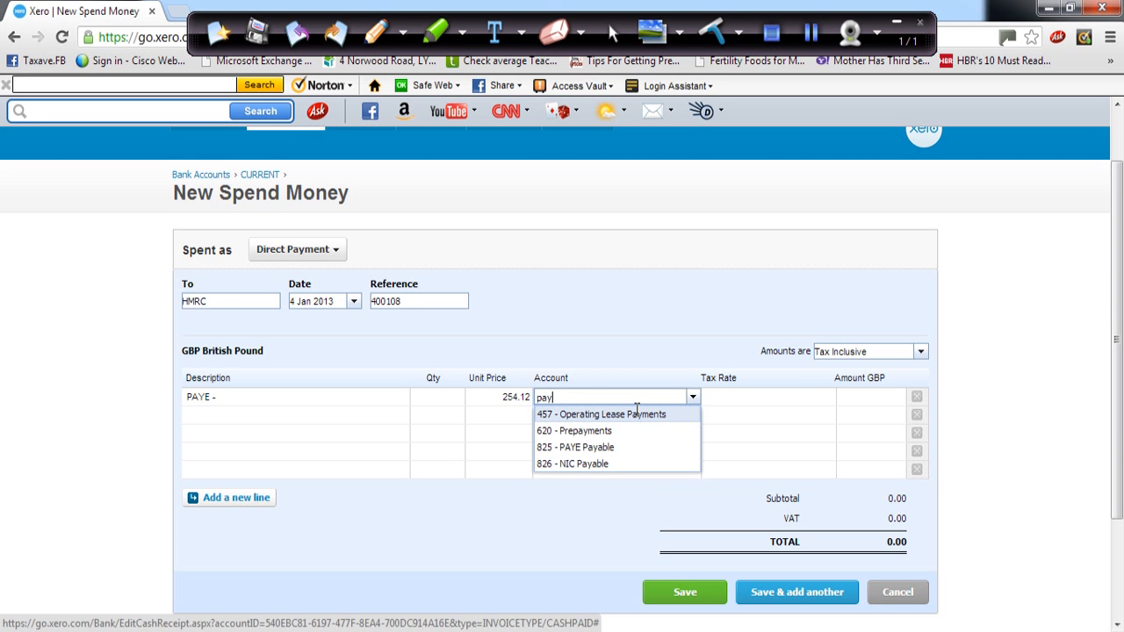
pyautogui.click(612, 448)
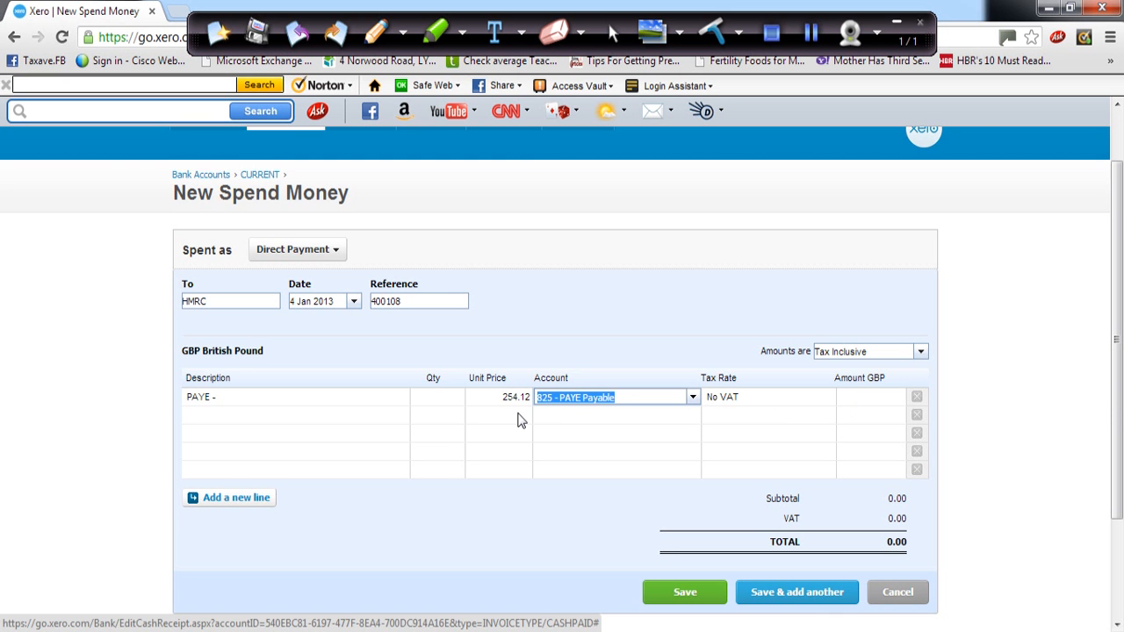
# - Clear the PAYE line's unit price and re-enter the amount as quantity 1 at 254.12
pyautogui.click(863, 403)
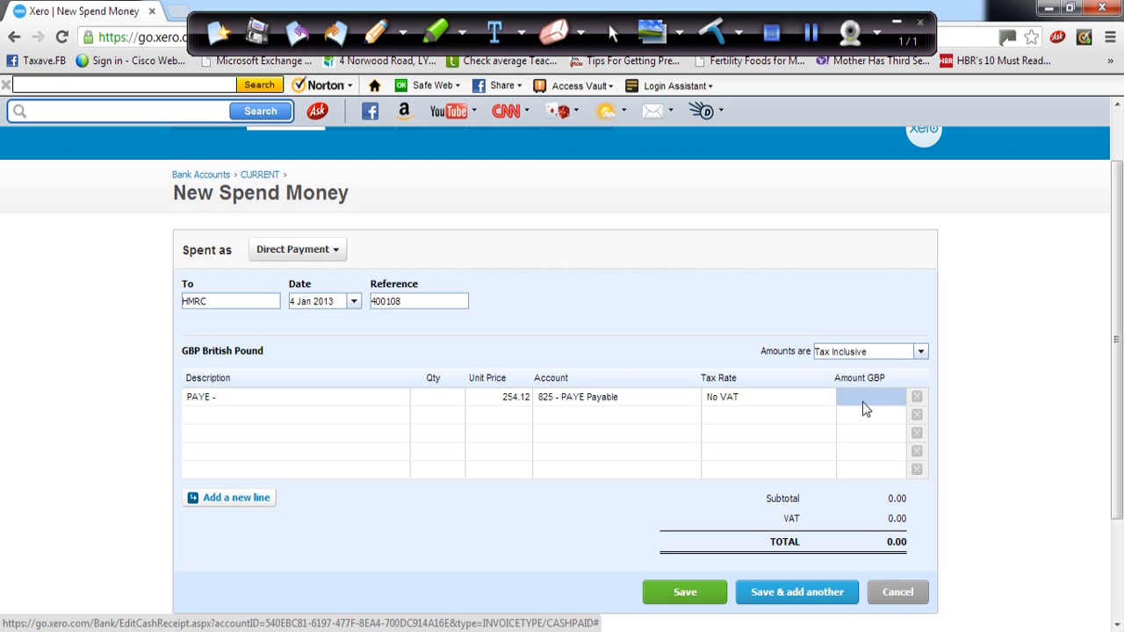
pyautogui.click(523, 403)
pyautogui.click(524, 403)
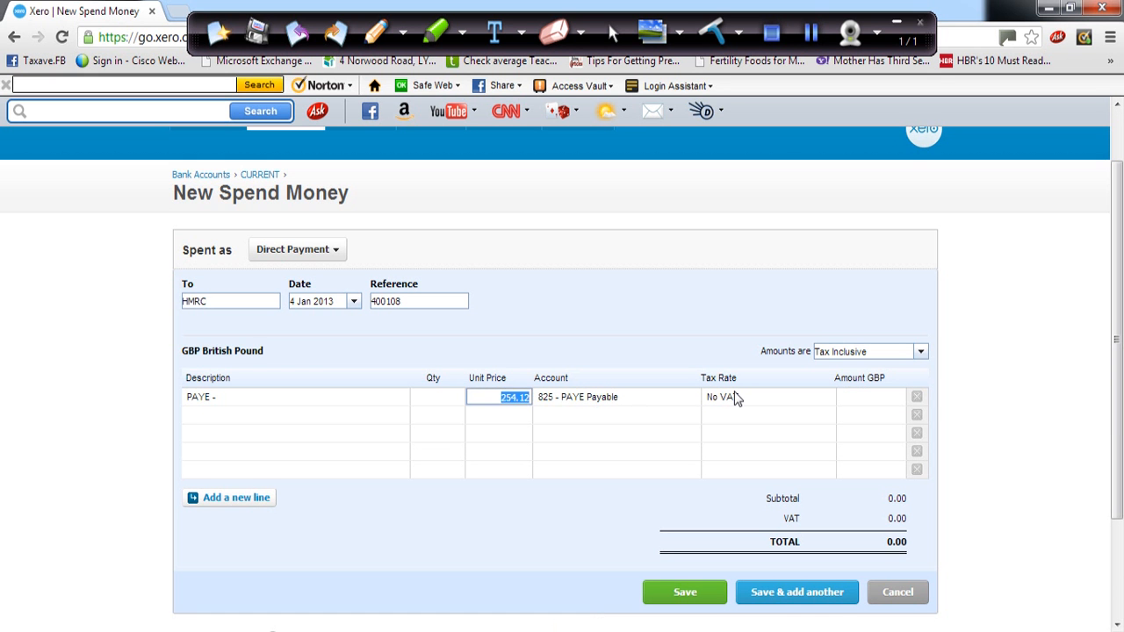
pyautogui.press('Delete')
pyautogui.click(845, 397)
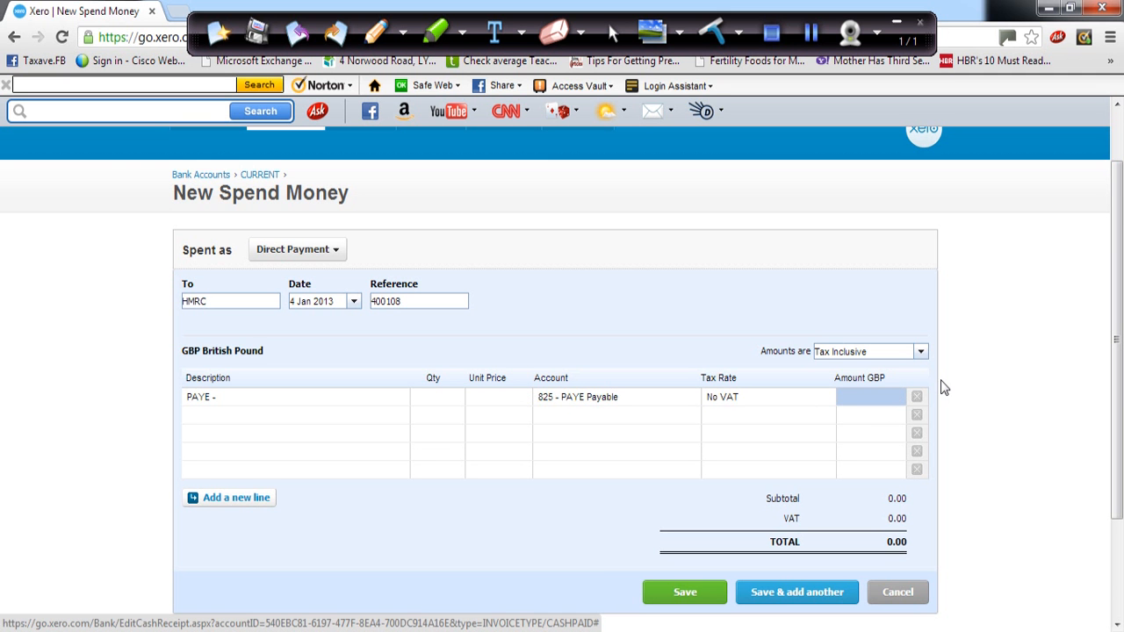
pyautogui.click(813, 35)
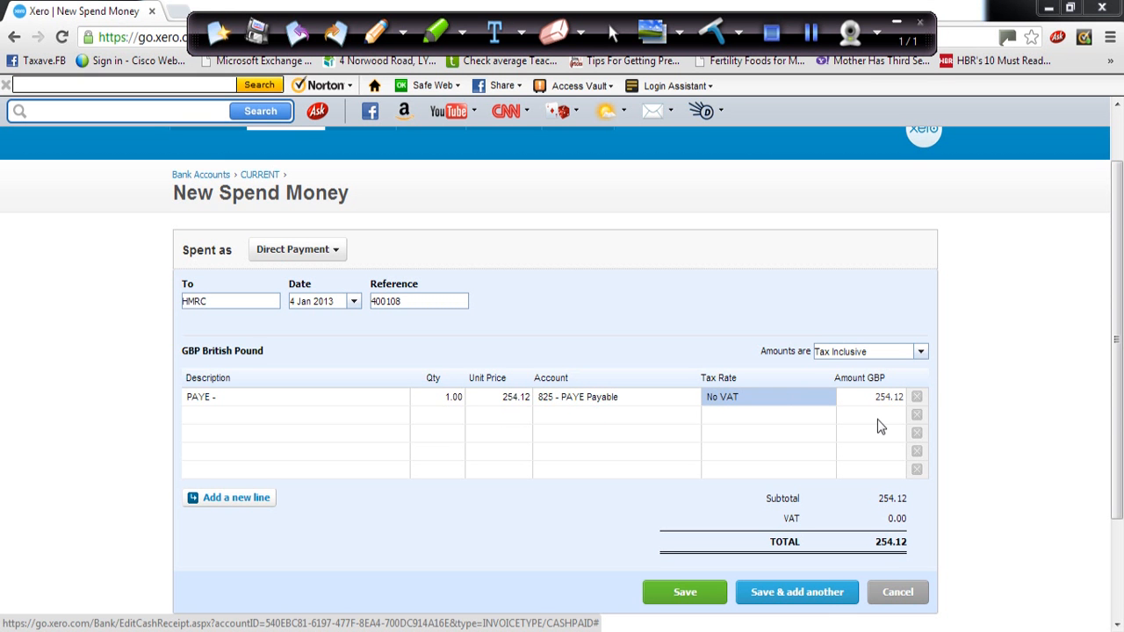
# - Add a NIC line with quantity 1, unit price 354.62 and account 826 - NIC Payable, and save the payment to add another
pyautogui.click(399, 423)
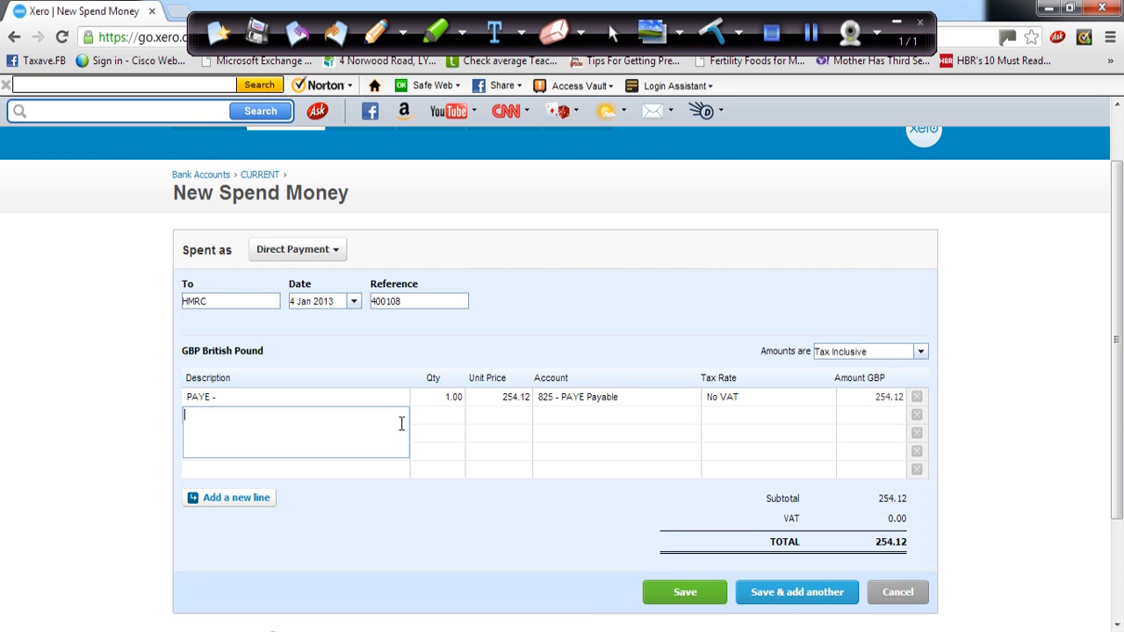
pyautogui.write('NIC')
pyautogui.click(460, 416)
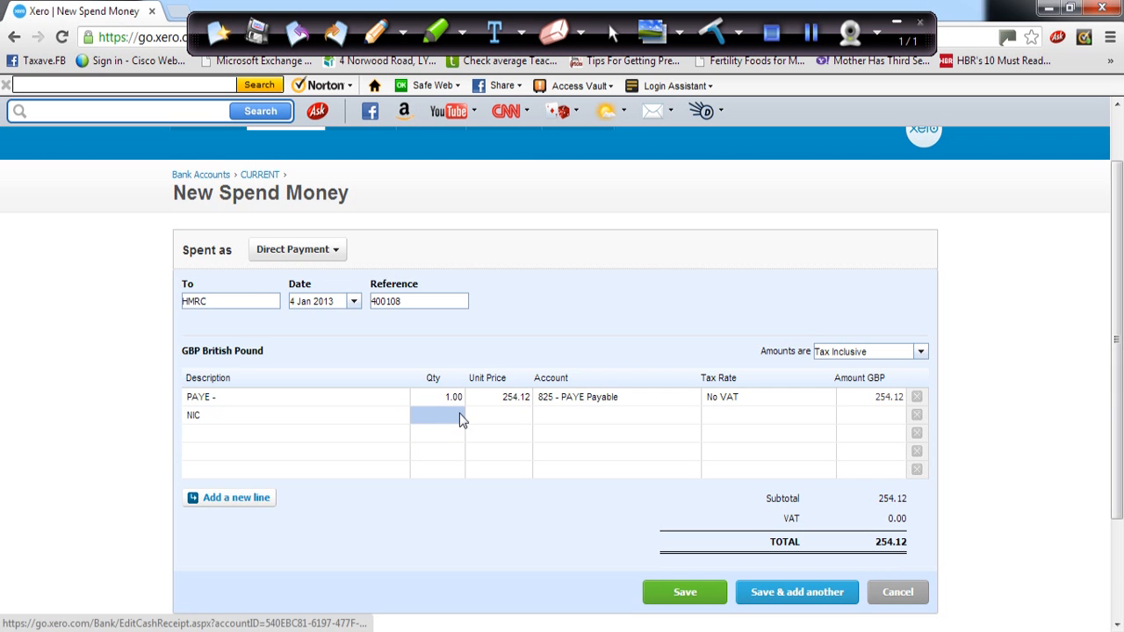
pyautogui.write('1')
pyautogui.click(487, 419)
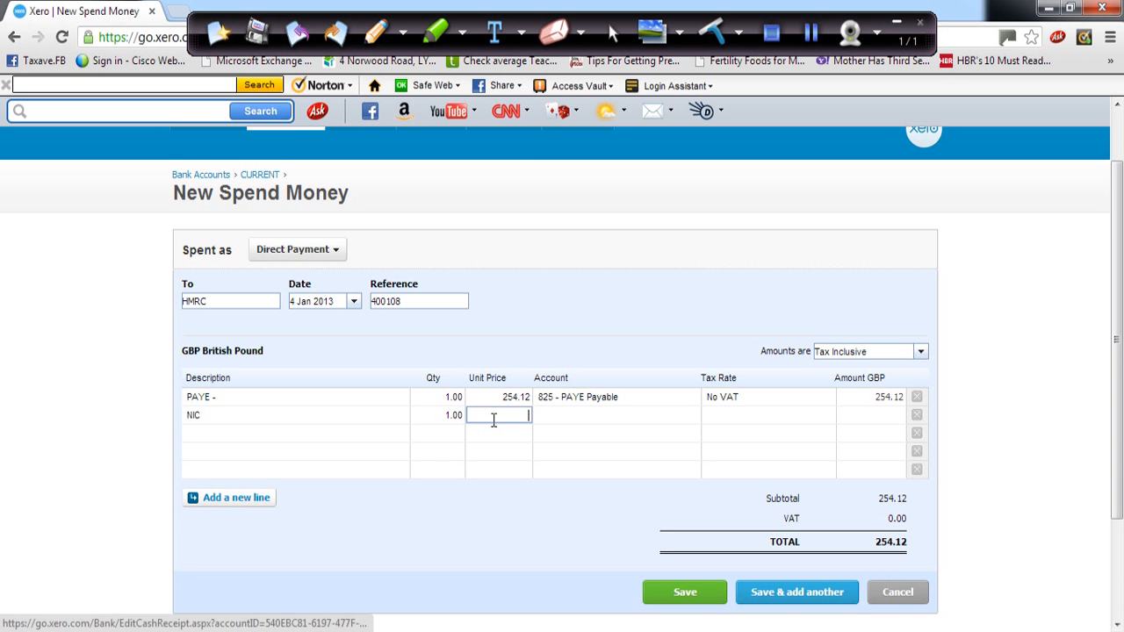
pyautogui.write('354.62')
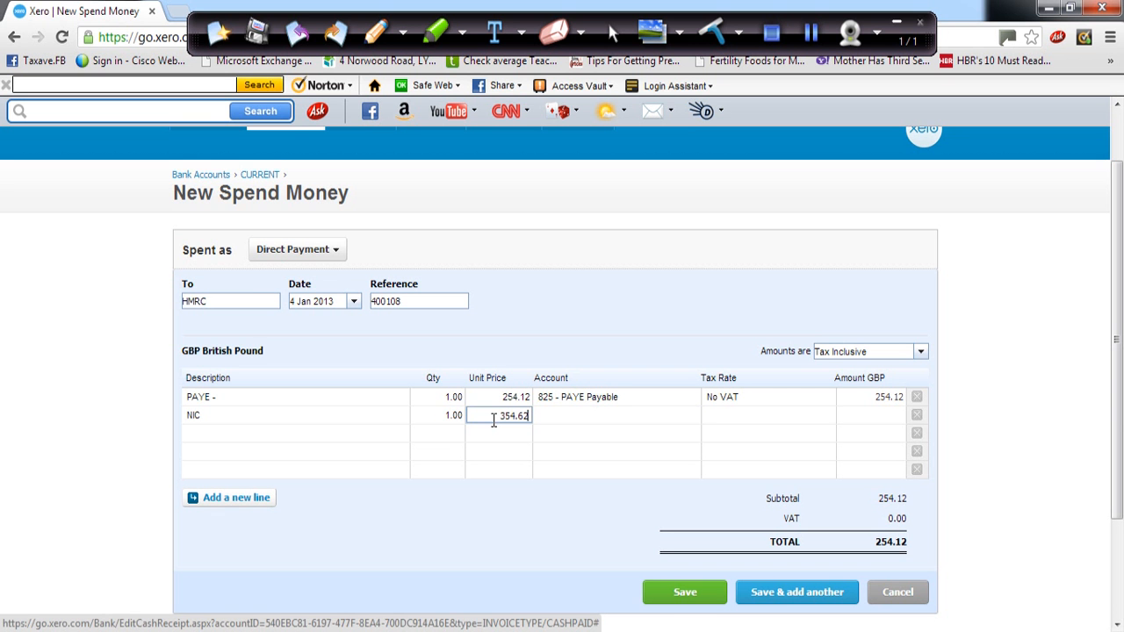
pyautogui.click(569, 426)
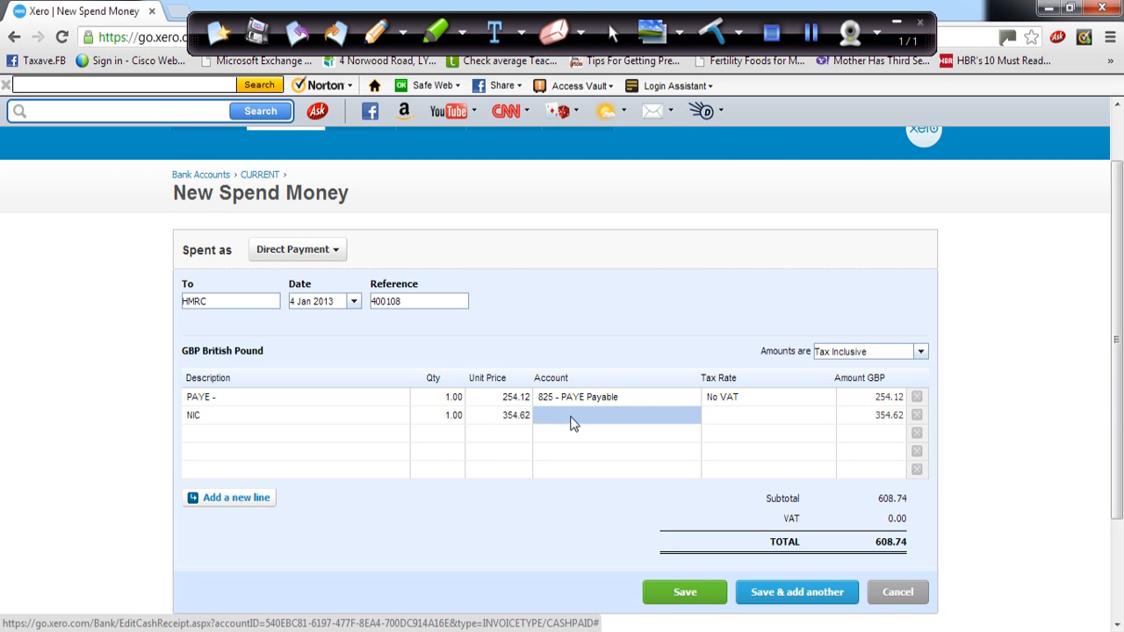
pyautogui.write('82')
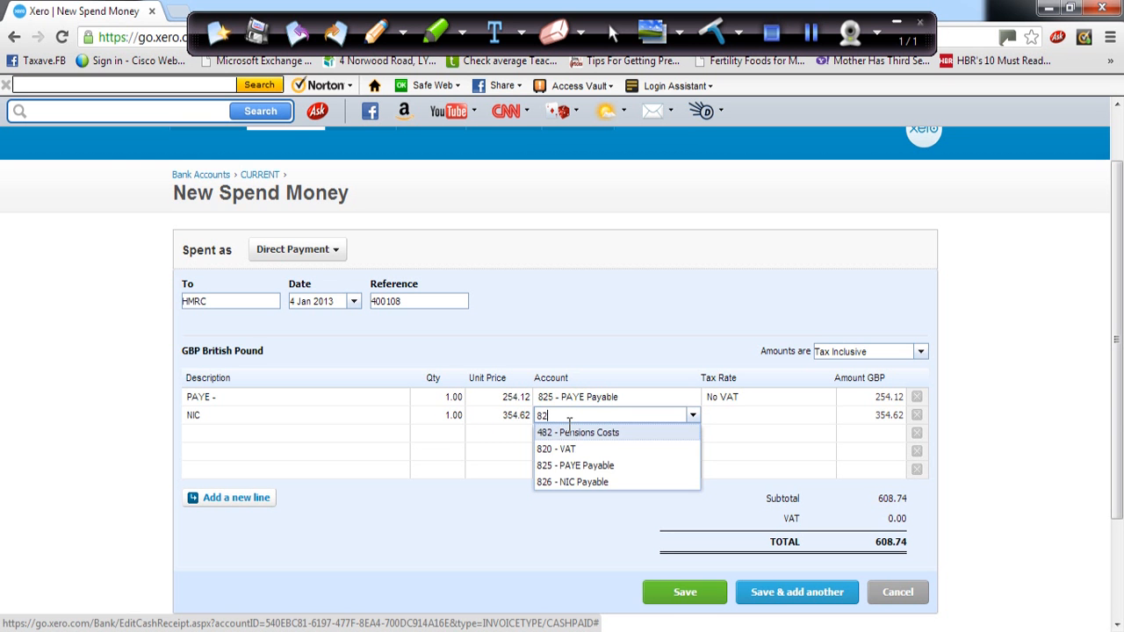
pyautogui.click(591, 483)
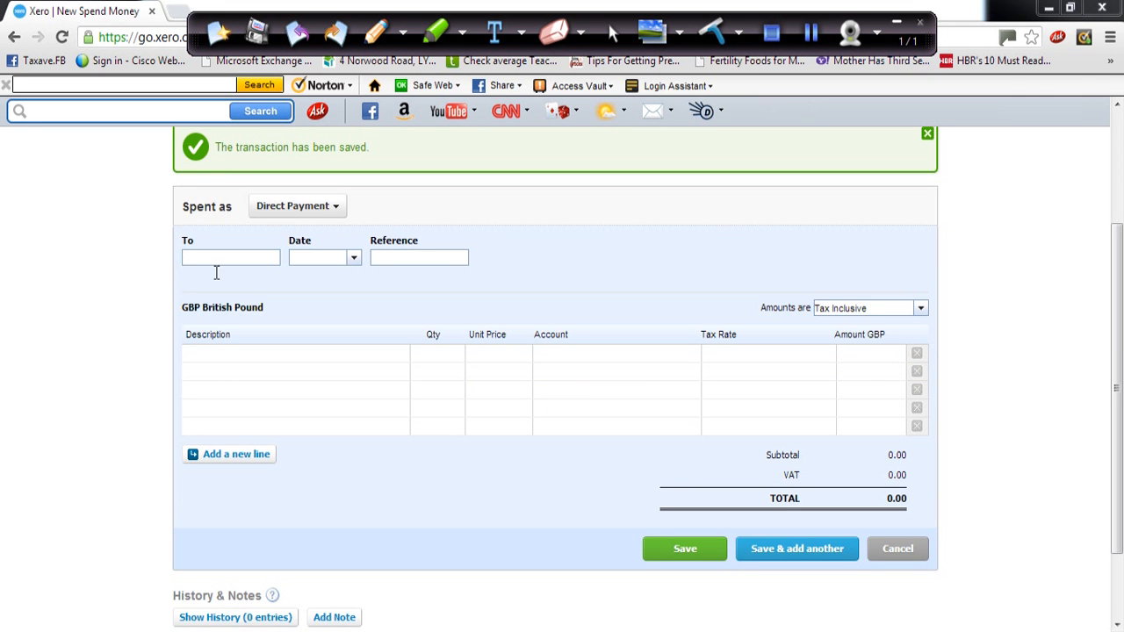
# - Fill in the new direct payment's header with payee RENT, date 20 Jan 2013 and reference 400109
pyautogui.write('RENT')
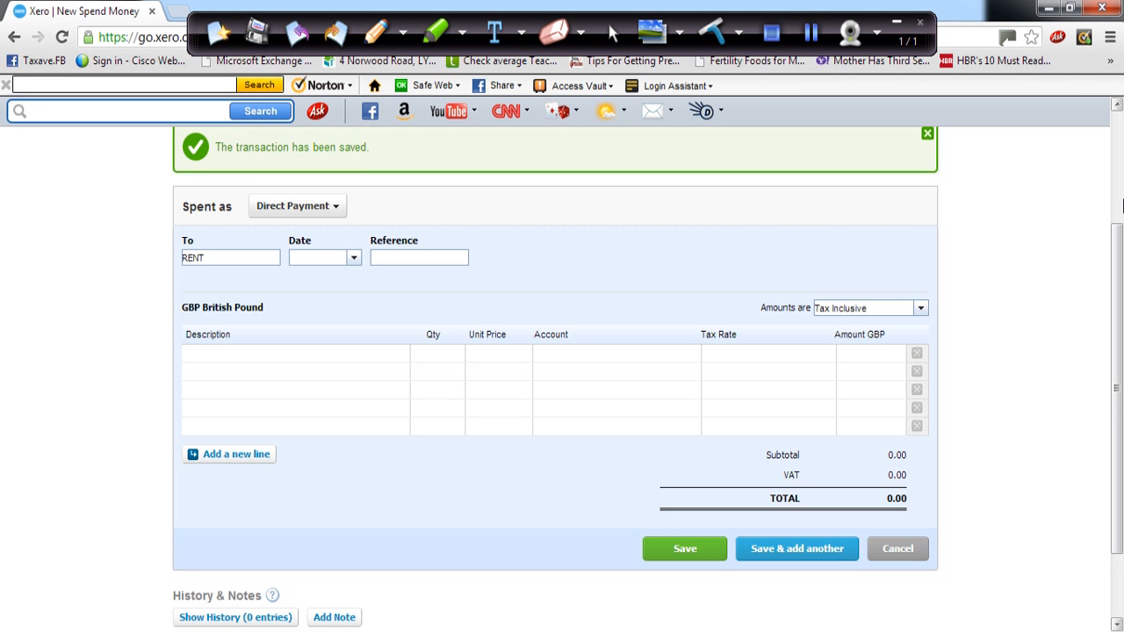
pyautogui.write('20/01/2013')
pyautogui.click(435, 266)
pyautogui.write('400')
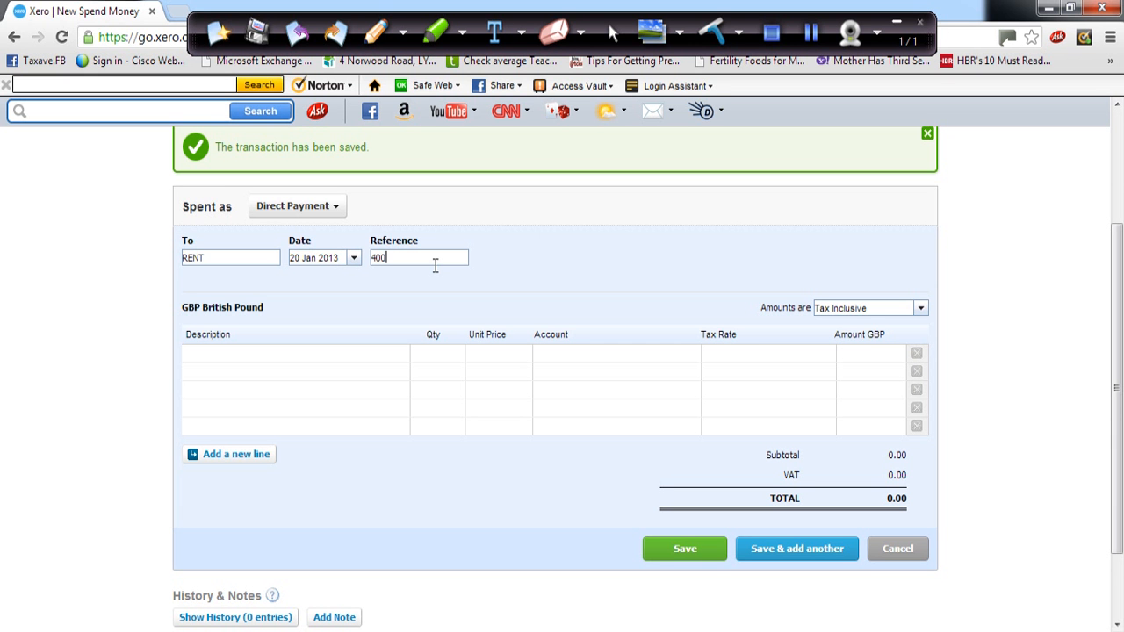
pyautogui.write('109')
# - Enter a Rent line with quantity 1, unit price 2,000.00 and account 469 - Rent
pyautogui.click(355, 355)
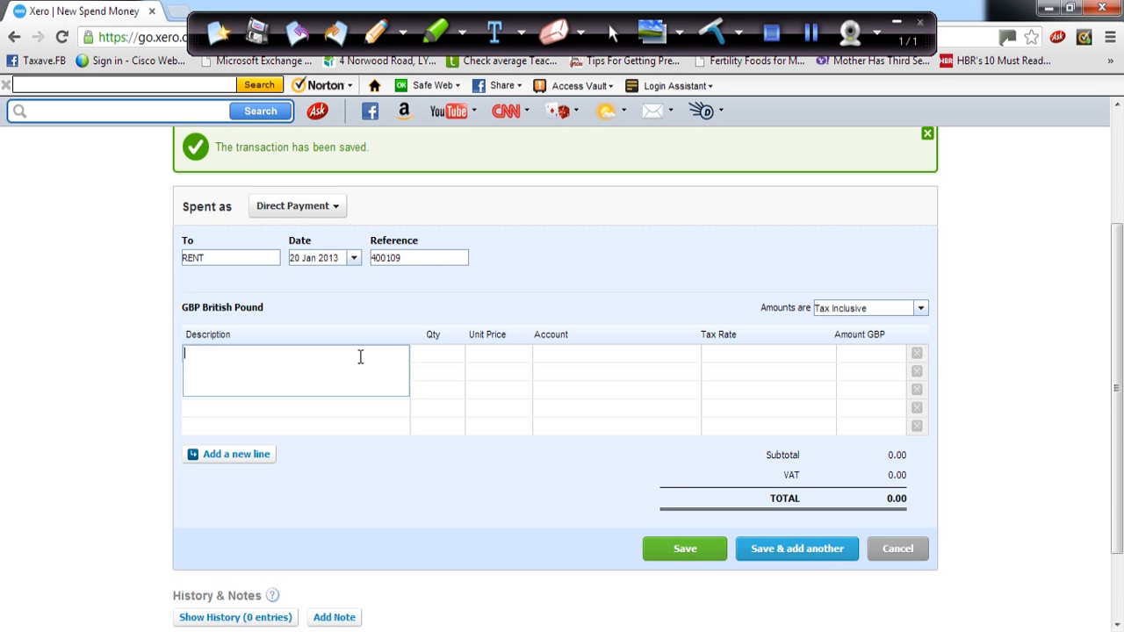
pyautogui.write('Retn')
pyautogui.press('BackSpace')
pyautogui.press('BackSpace')
pyautogui.write('nt')
pyautogui.click(445, 354)
pyautogui.click(446, 354)
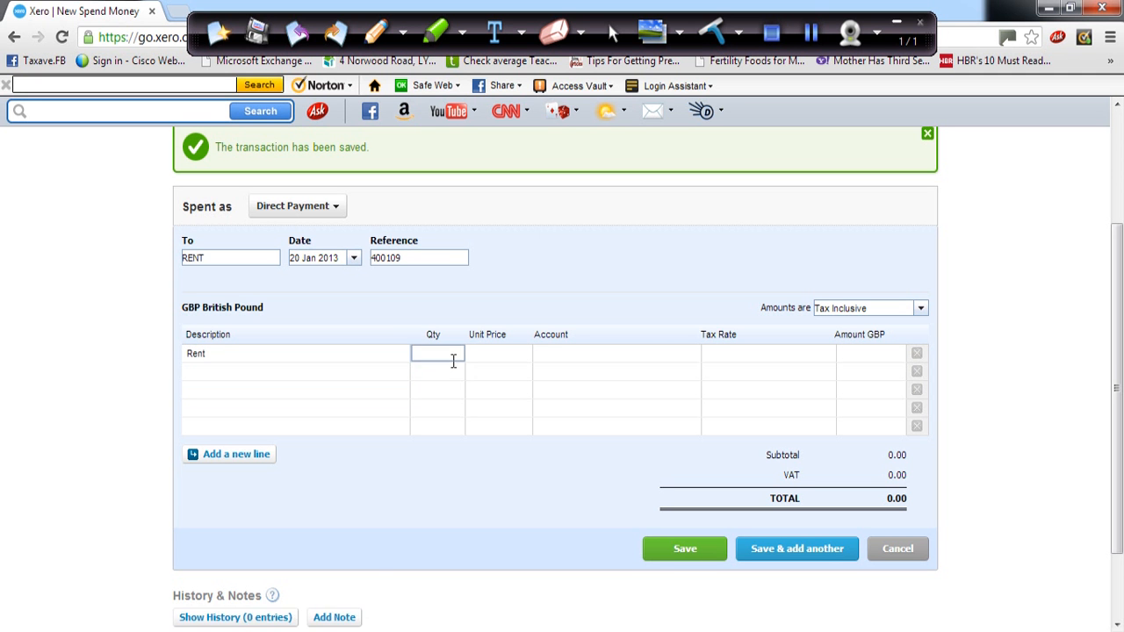
pyautogui.click(524, 357)
pyautogui.write('2000')
pyautogui.click(559, 362)
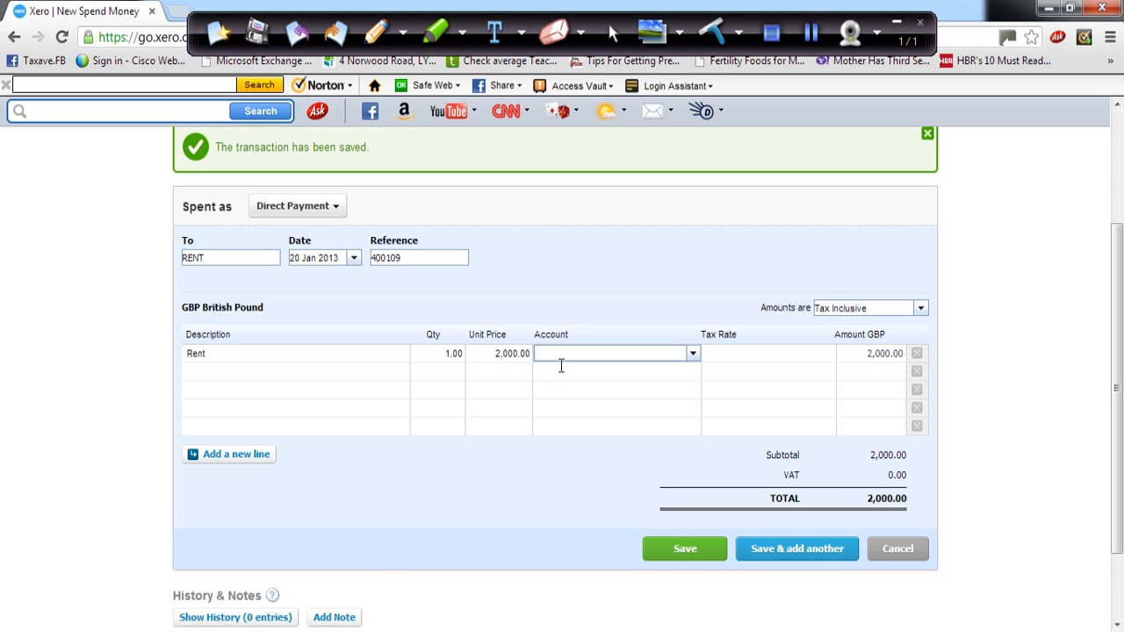
pyautogui.write('rent')
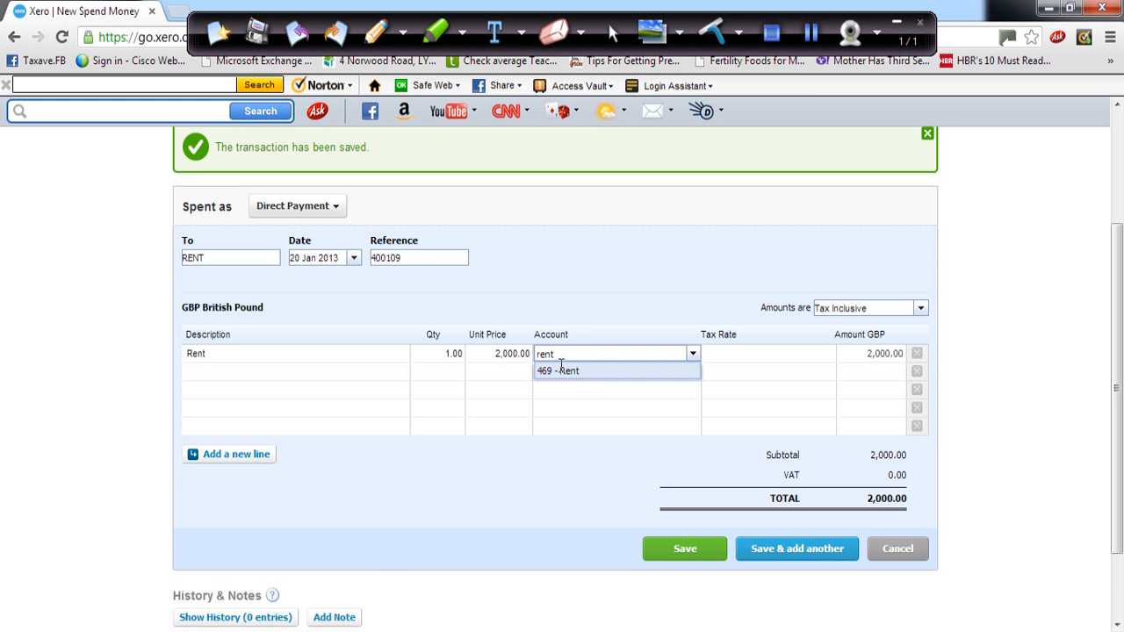
pyautogui.click(594, 375)
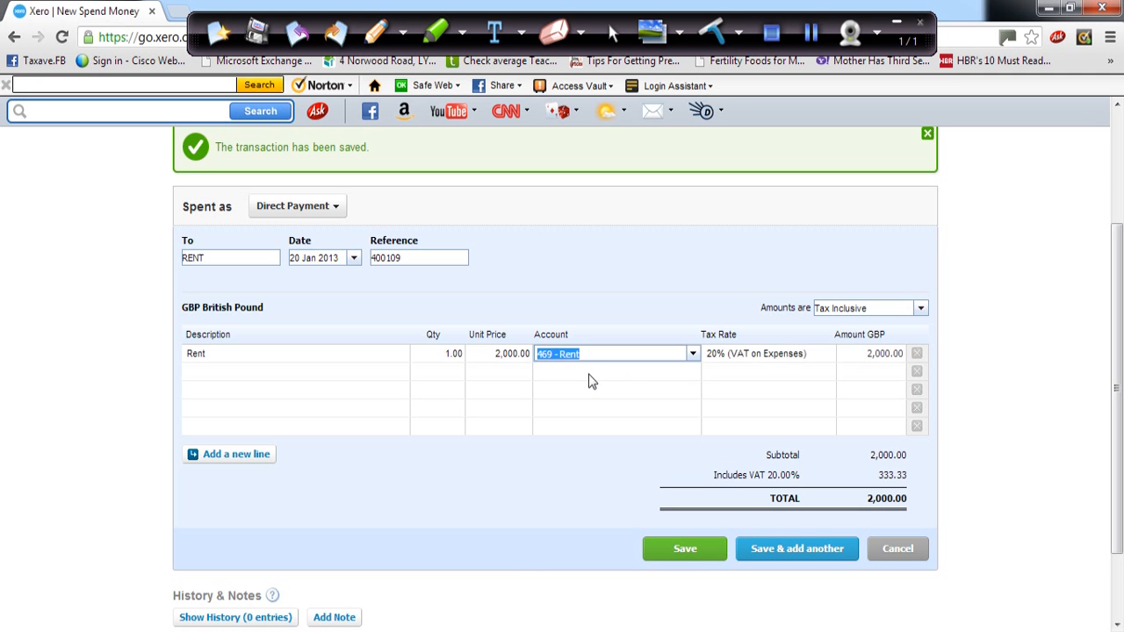
# - Set the Rent line's tax rate to Exempt Expenses and save the payment to add another
pyautogui.click(809, 354)
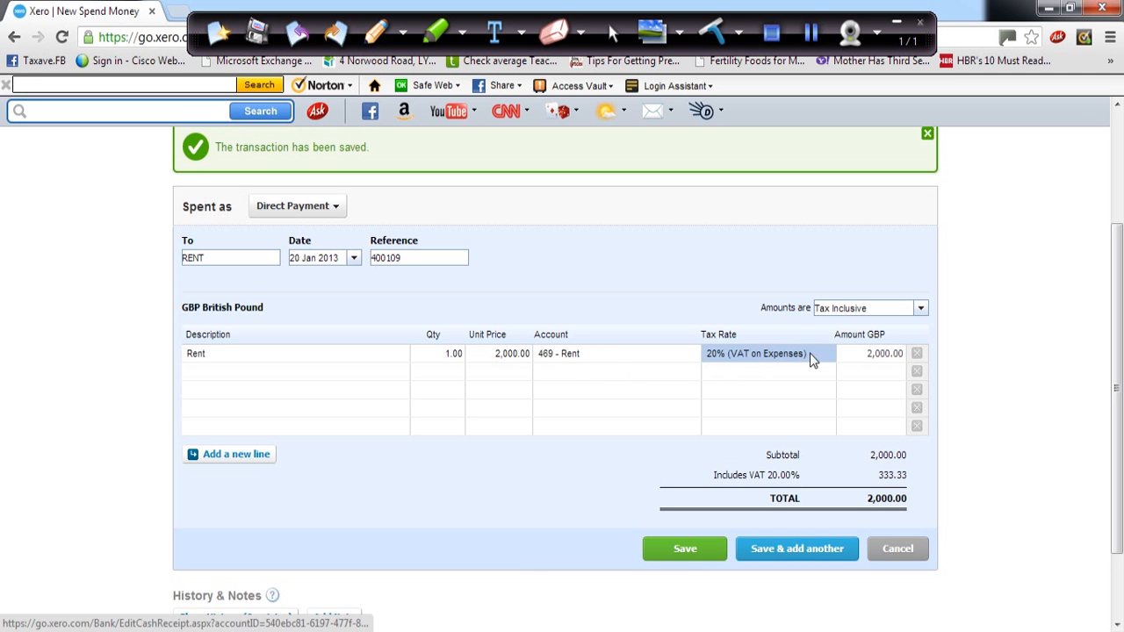
pyautogui.click(825, 360)
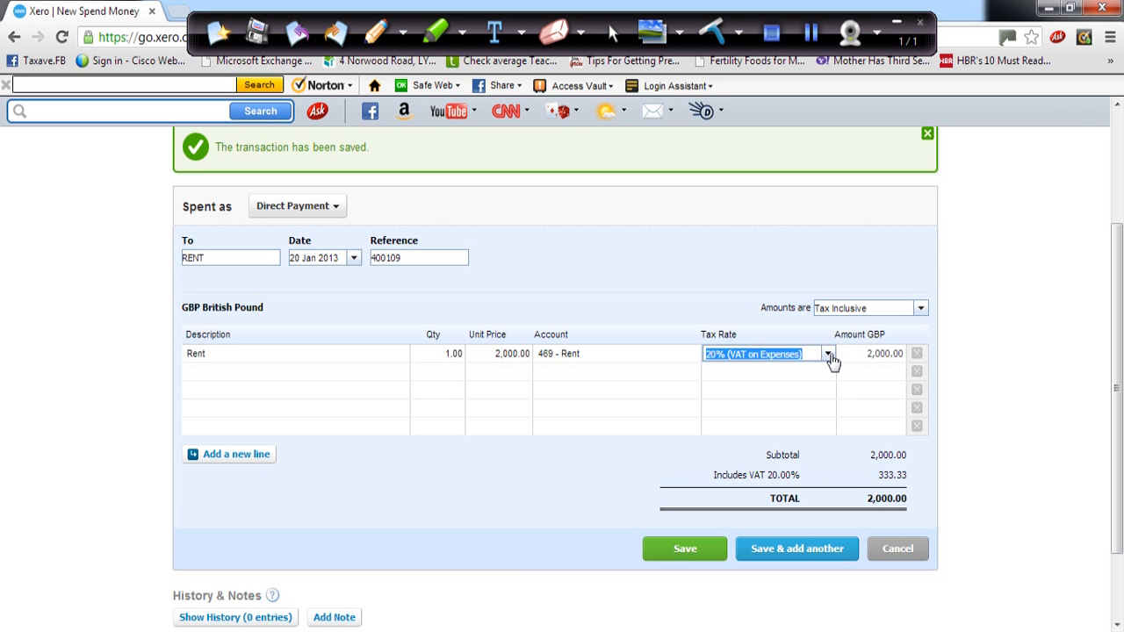
pyautogui.click(828, 356)
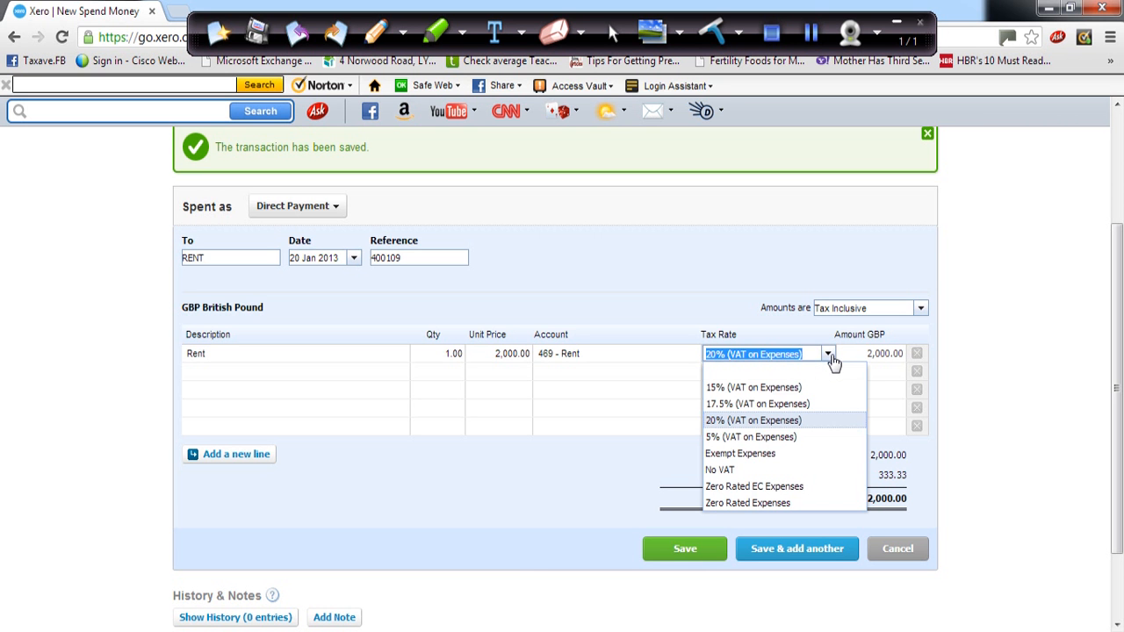
pyautogui.click(764, 457)
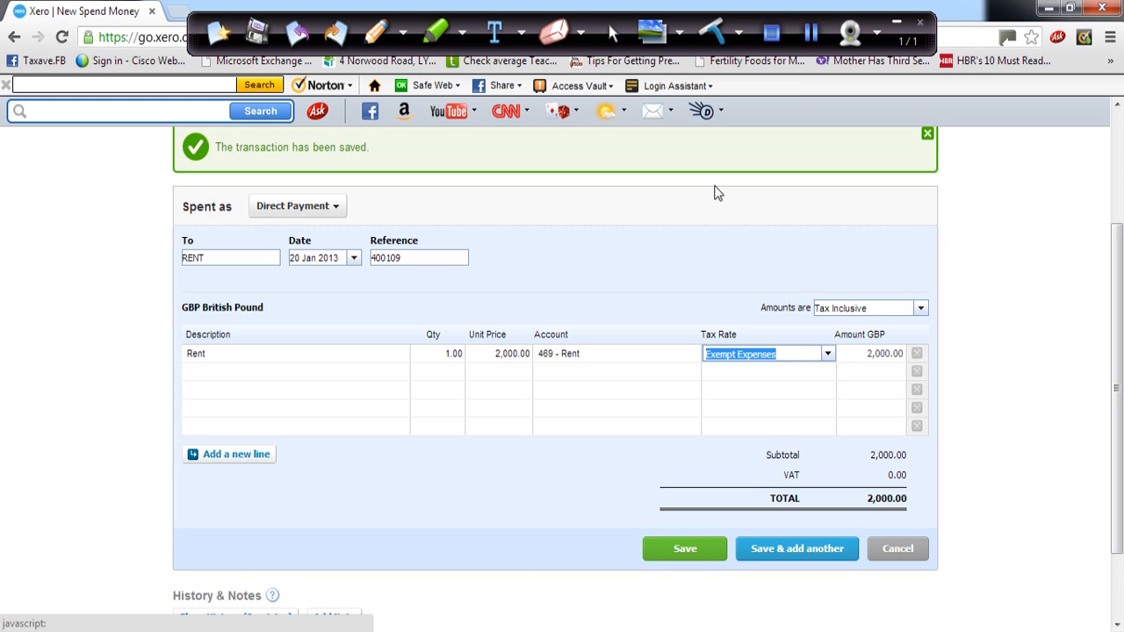
pyautogui.click(811, 34)
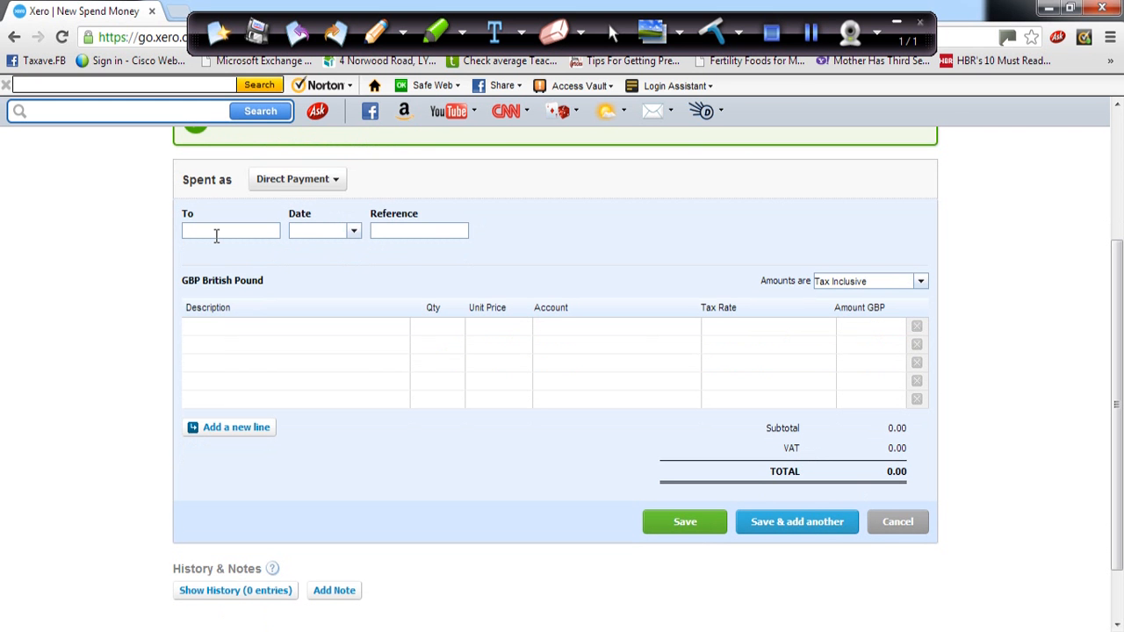
# - Fill in the new direct payment's header with payee BT, date 25 Jan 2013 and reference 400110
pyautogui.write('BT')
pyautogui.write('25/')
pyautogui.write('01/')
pyautogui.write('2013')
pyautogui.click(452, 237)
pyautogui.write('400110')
# - Enter a Telephone line with quantity 1, unit price 1,000.00 and account 489 - Telephone & Internet, and save the BT payment
pyautogui.click(355, 332)
pyautogui.write('T')
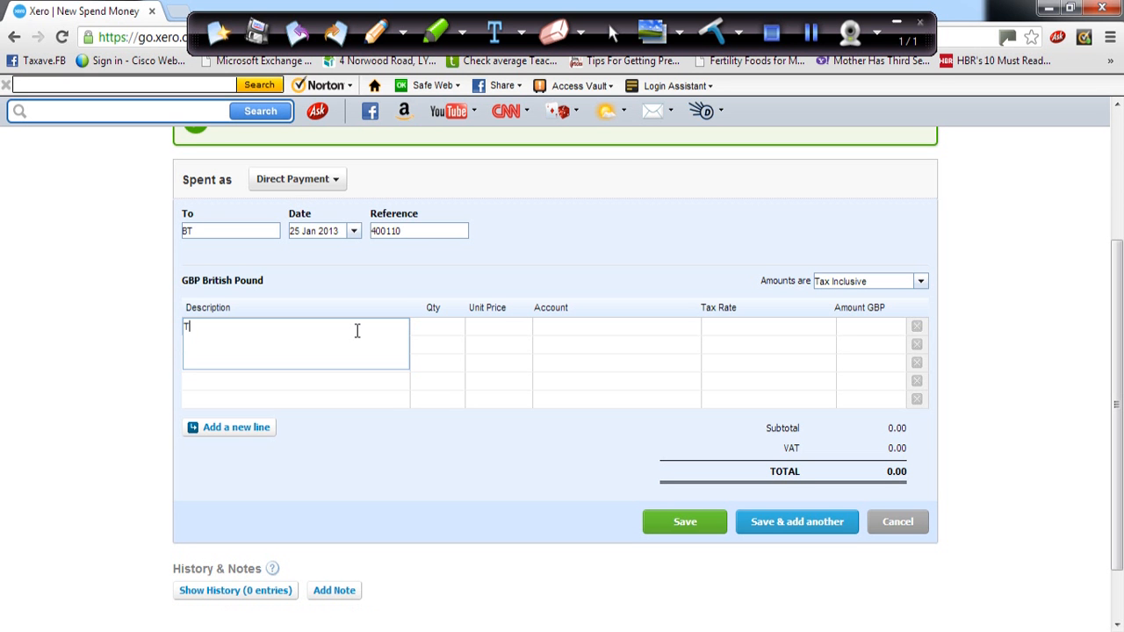
pyautogui.write('elephone')
pyautogui.click(430, 330)
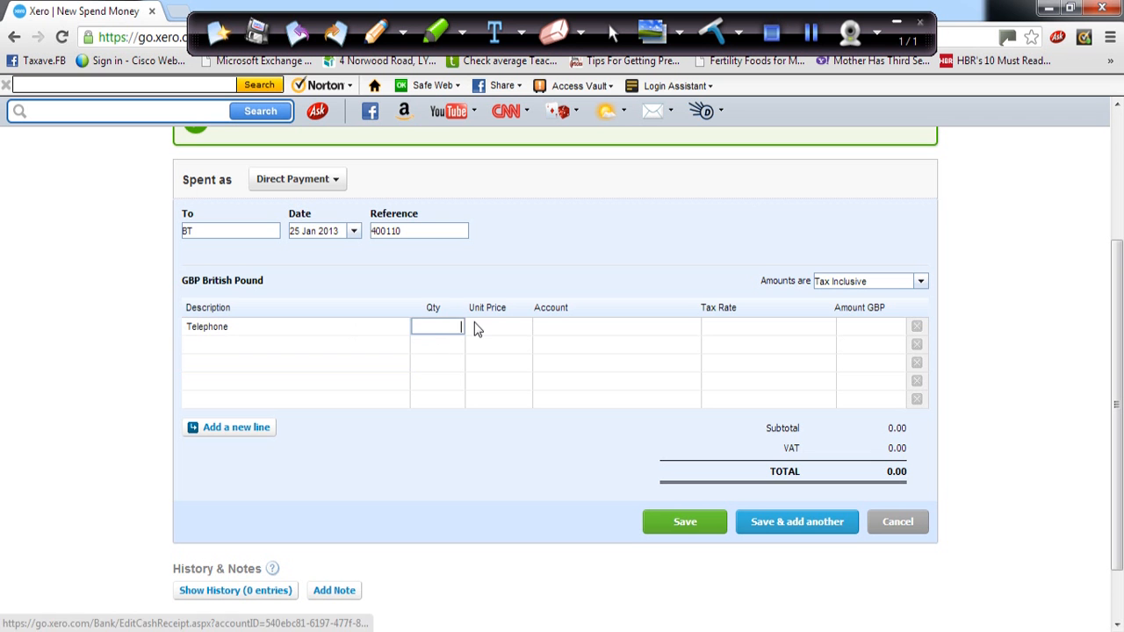
pyautogui.write('1')
pyautogui.click(507, 328)
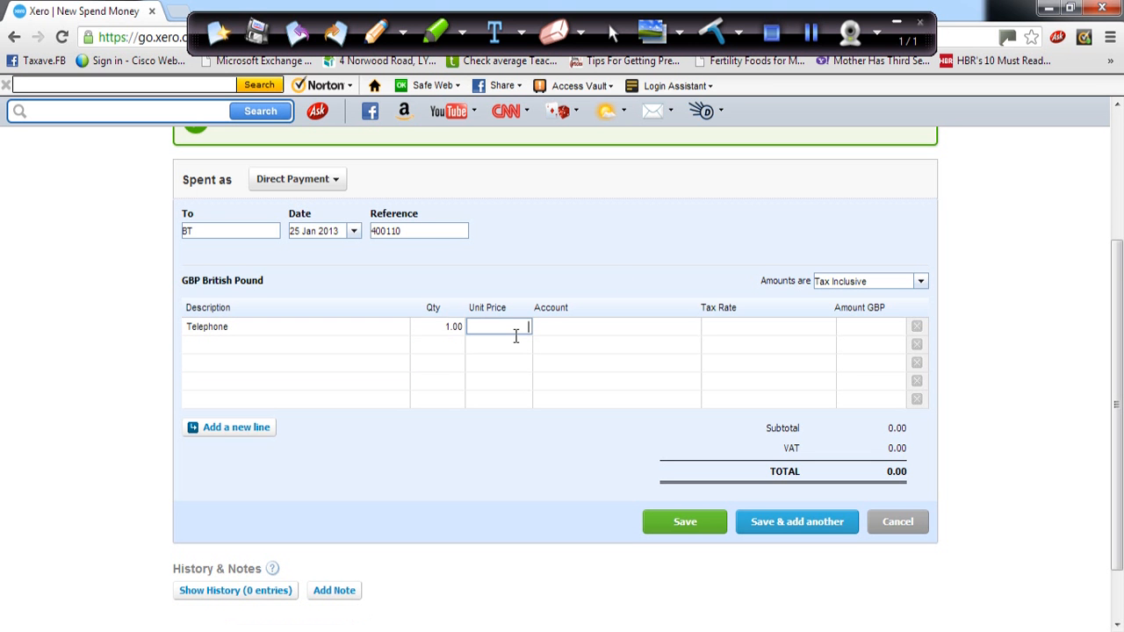
pyautogui.write('1000')
pyautogui.click(545, 331)
pyautogui.write('T')
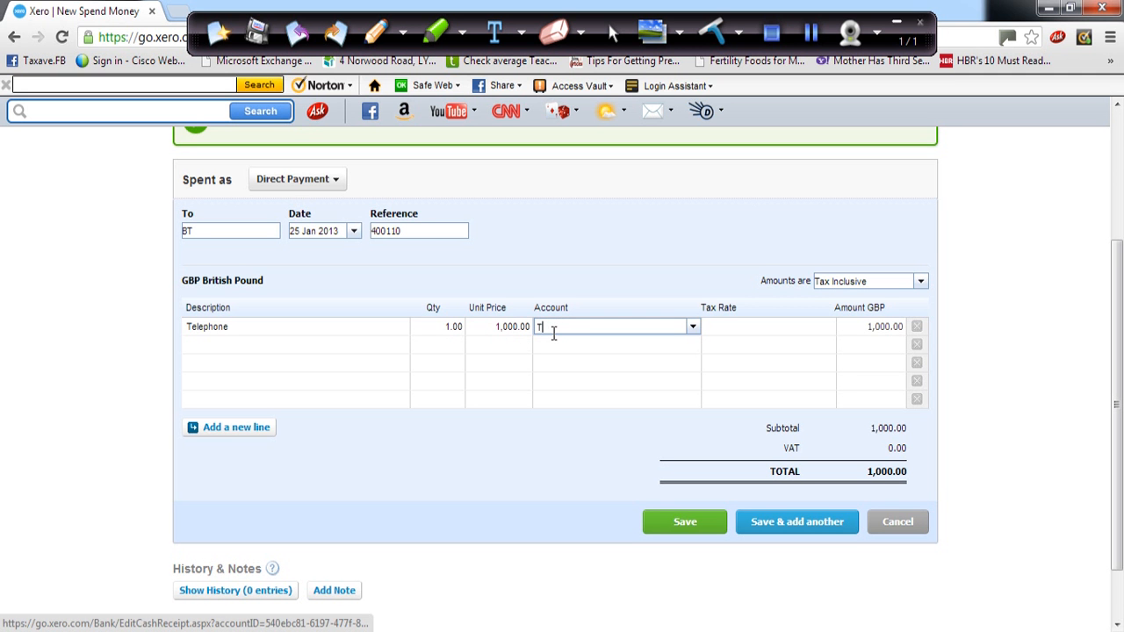
pyautogui.write('el')
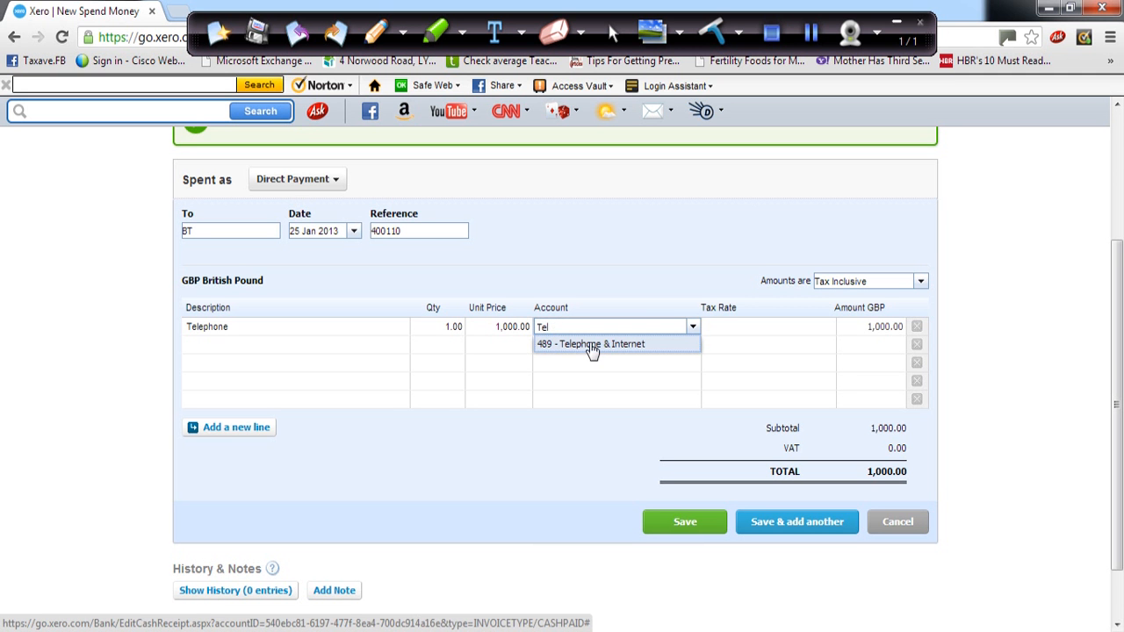
pyautogui.click(592, 345)
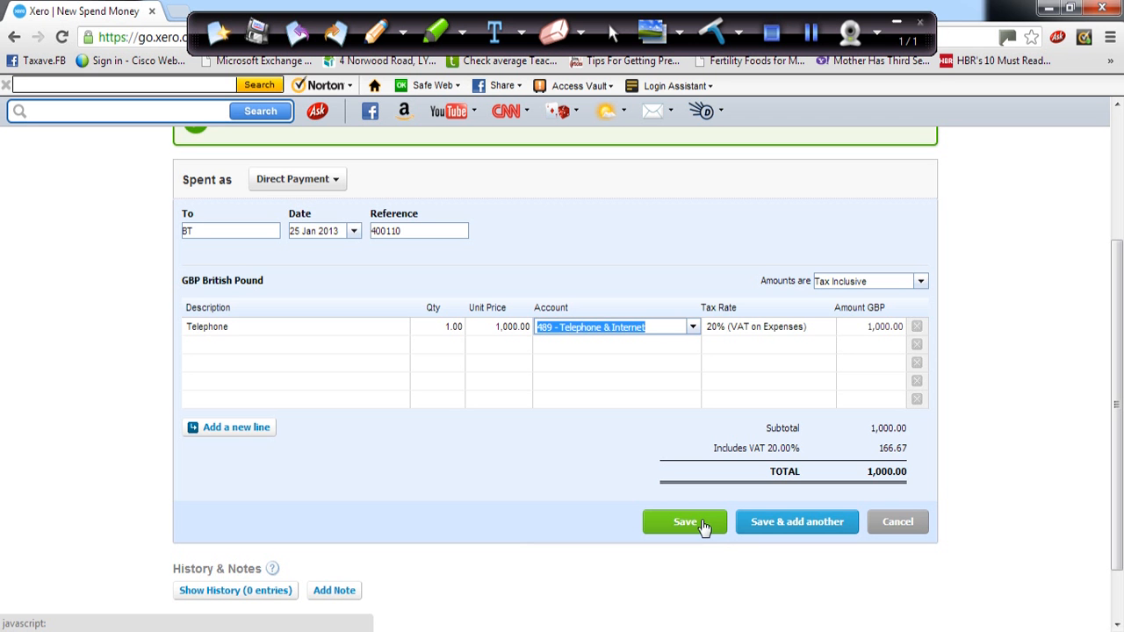
pyautogui.click(818, 38)
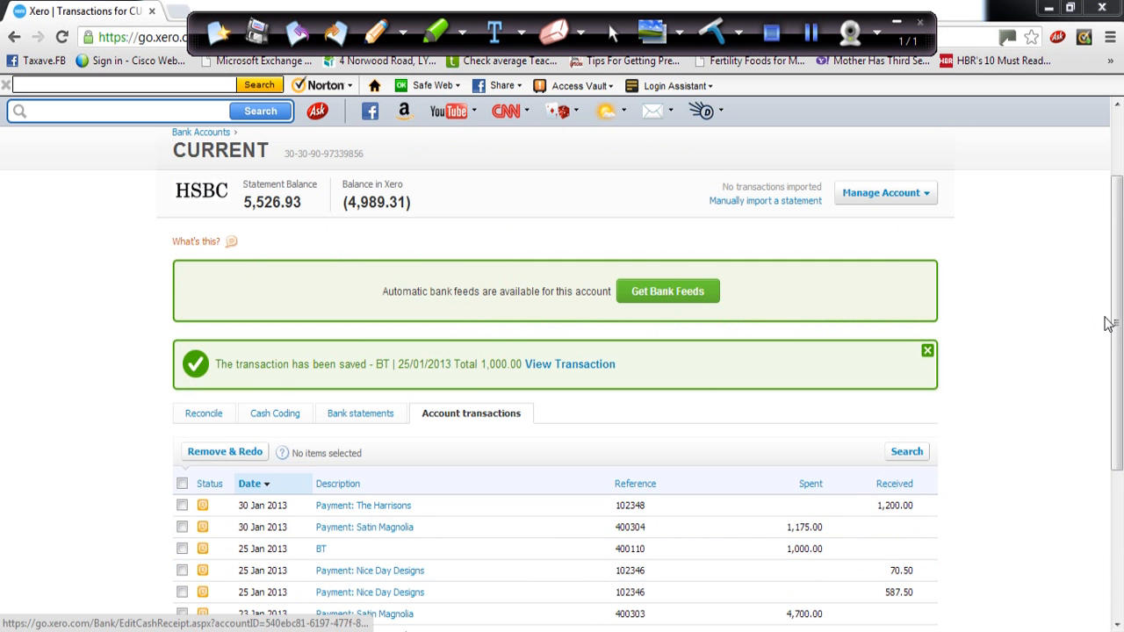
pyautogui.moveTo(1117, 346); pyautogui.dragTo(1118, 453)
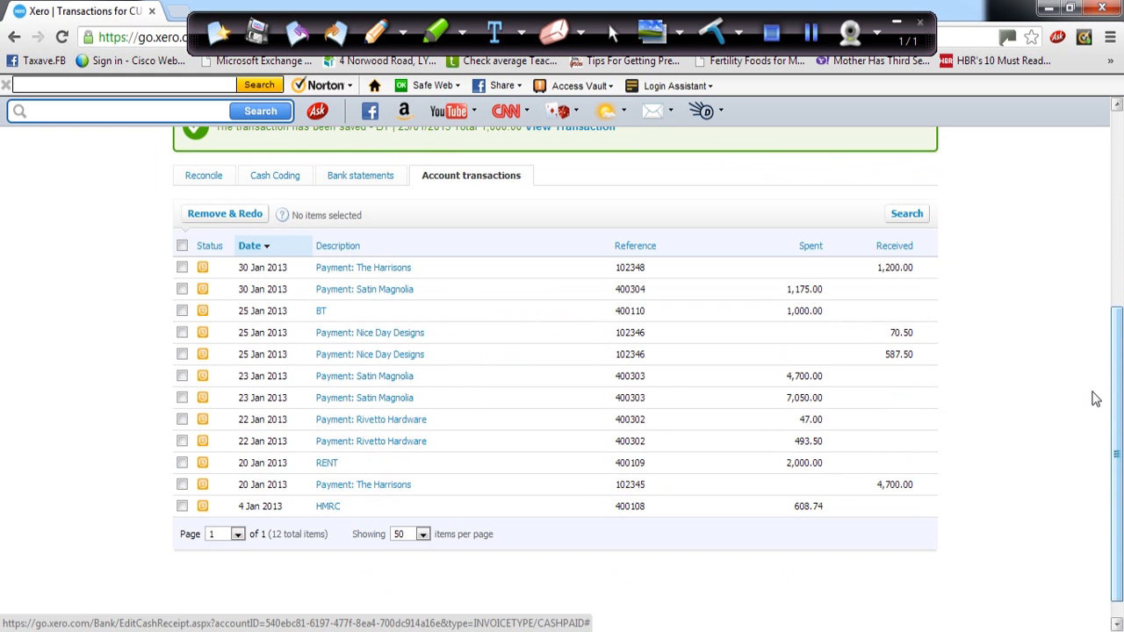